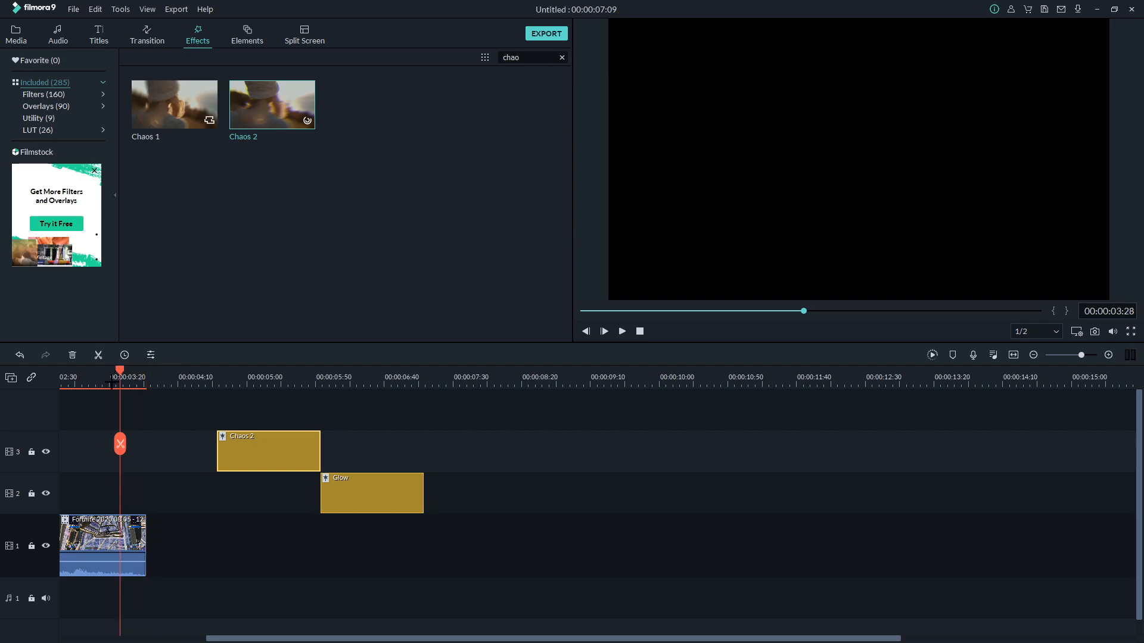
# - Move the Chaos 2 effect above the second half of the gameplay clip and shift the Glow effect slightly earlier
pyautogui.moveTo(273, 376); pyautogui.dragTo(285, 374)
pyautogui.click(242, 376)
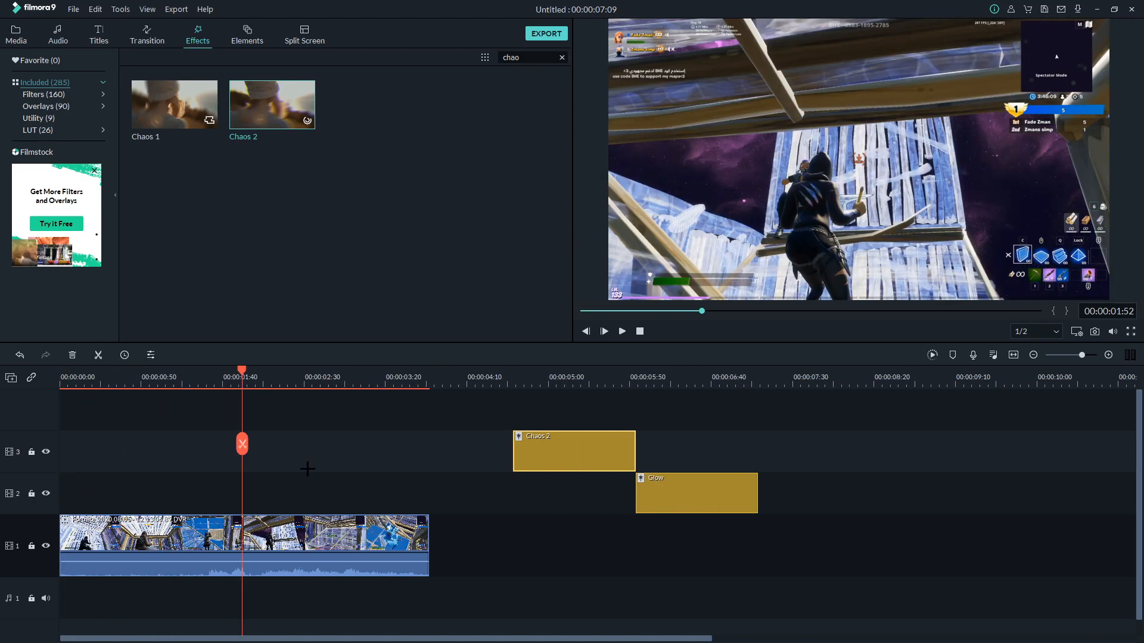
pyautogui.moveTo(544, 457); pyautogui.dragTo(291, 439)
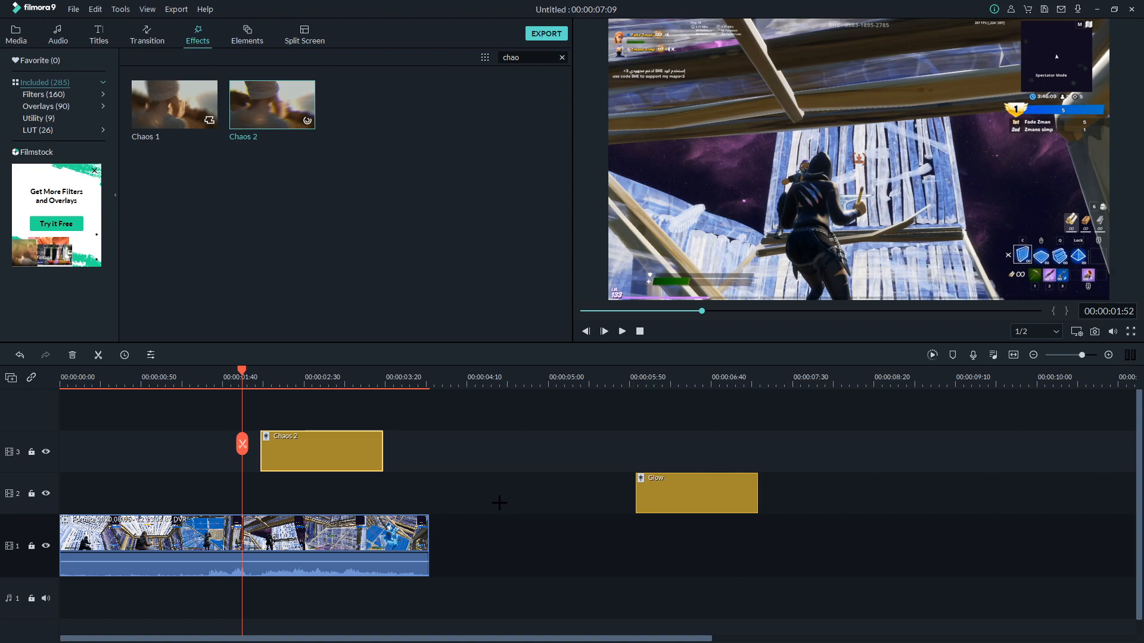
pyautogui.moveTo(673, 491); pyautogui.dragTo(627, 482)
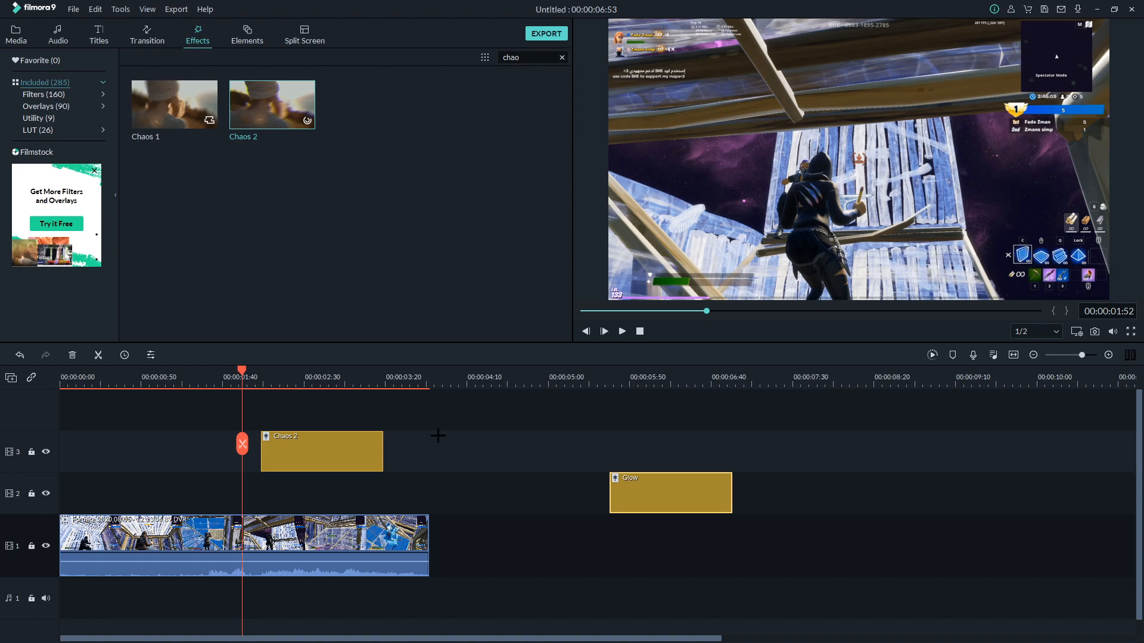
# - Align the Chaos 2 effect to start one frame before the elimination moment at 00:00:02:57
pyautogui.moveTo(281, 377); pyautogui.dragTo(454, 377)
pyautogui.click(570, 386)
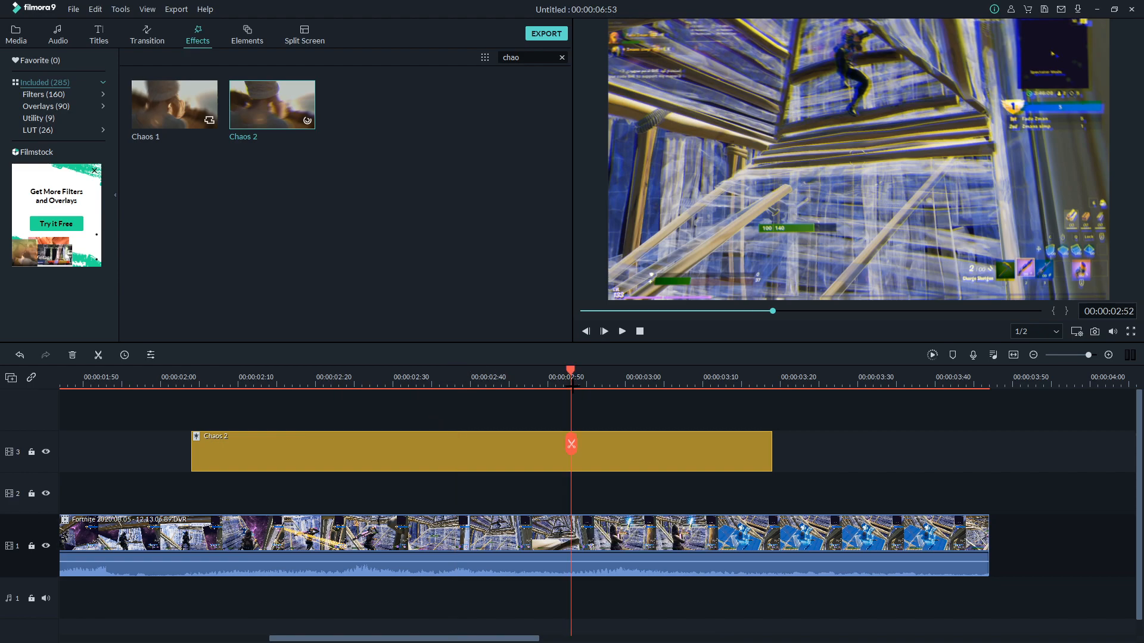
pyautogui.moveTo(572, 386); pyautogui.dragTo(605, 398)
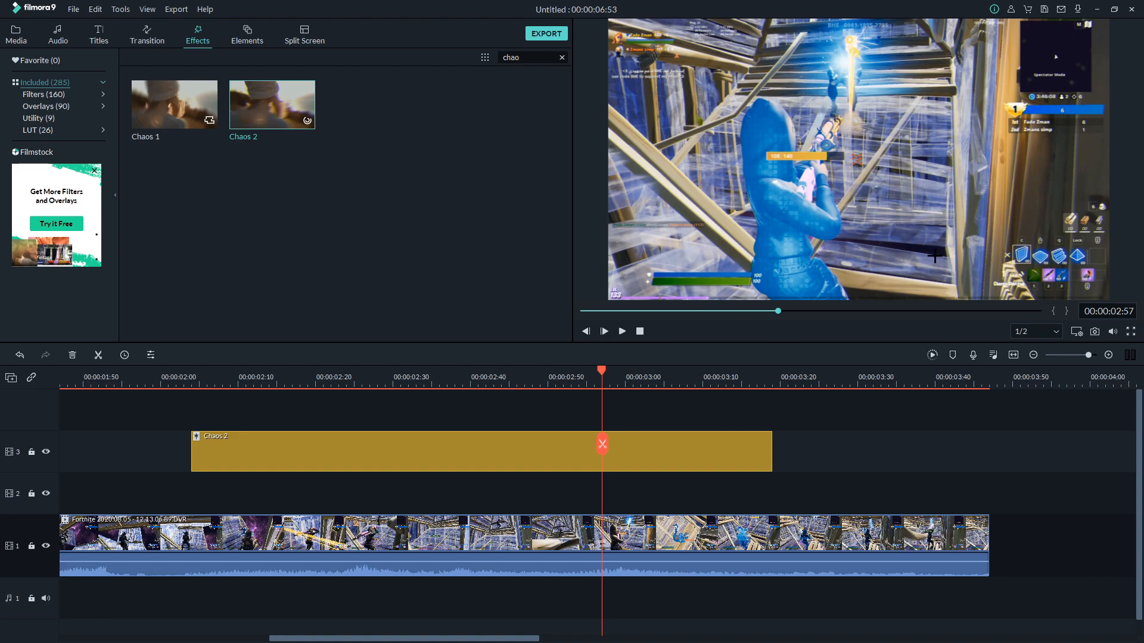
pyautogui.moveTo(463, 458); pyautogui.dragTo(827, 457)
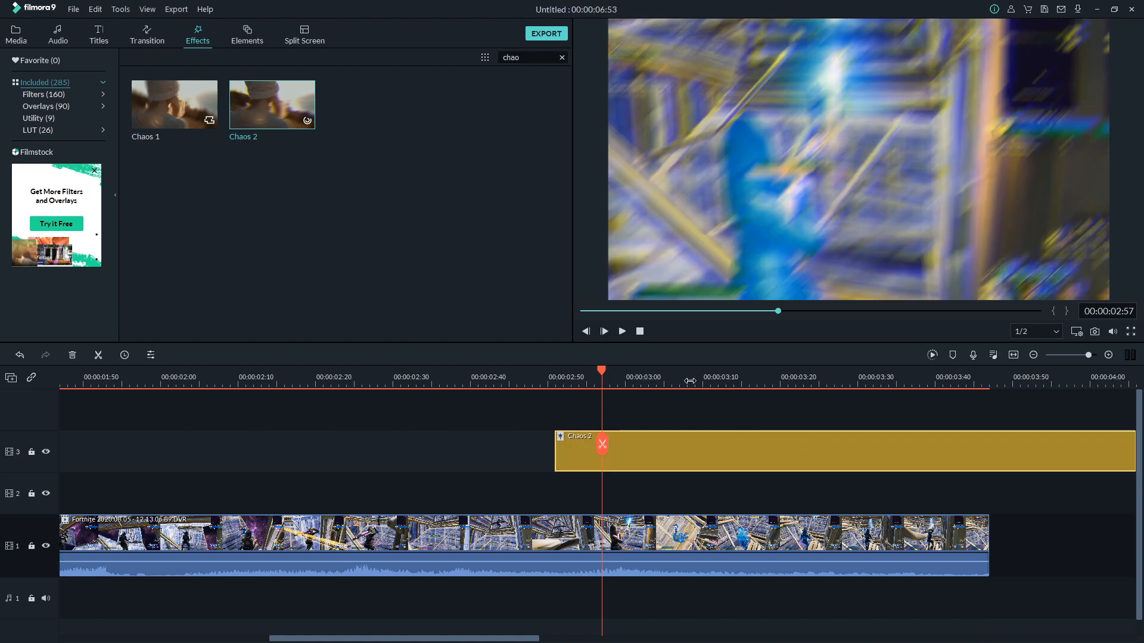
pyautogui.scroll(2, 682, 439)
pyautogui.moveTo(720, 448)
pyautogui.mouseDown()
pyautogui.moveTo(756, 445)
pyautogui.moveTo(736, 453)
pyautogui.mouseUp()
# - Set the Chaos 2 effect's Frequency to 60, turn off RGB Separate, and play back the result
pyautogui.doubleClick(697, 457)
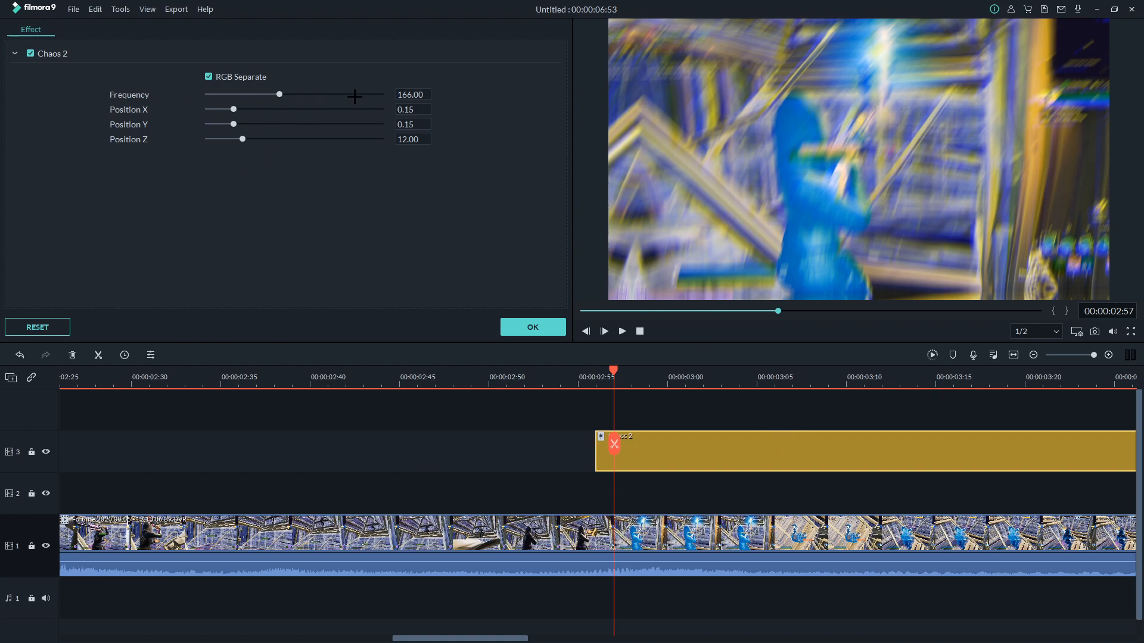
pyautogui.click(407, 97)
pyautogui.press('BackSpace')
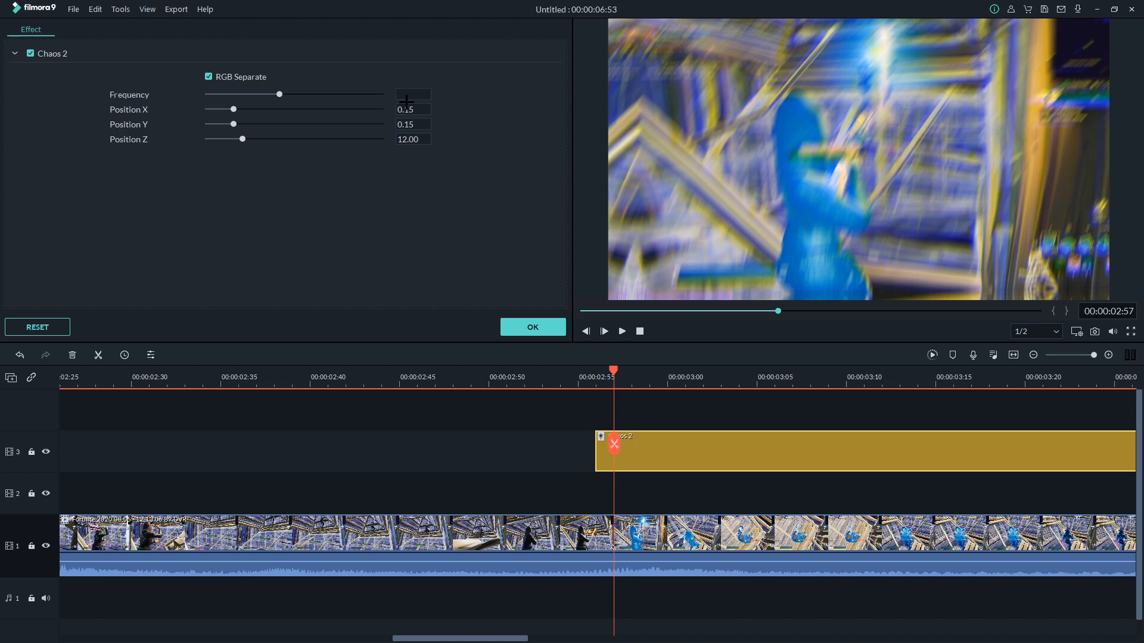
pyautogui.write('60')
pyautogui.press('Return')
pyautogui.click(209, 76)
pyautogui.click(579, 377)
pyautogui.press('space')
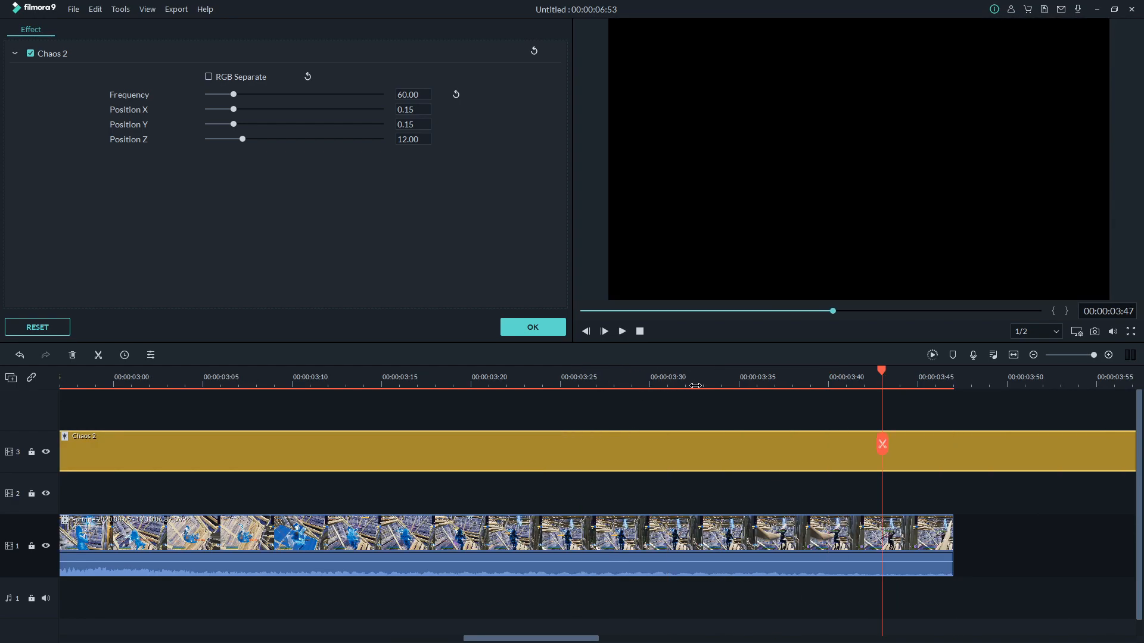
# - Trim Chaos 2 to the end of the gameplay clip and place Glow beneath it on track 2 with the same start
pyautogui.scroll(-5, 696, 385)
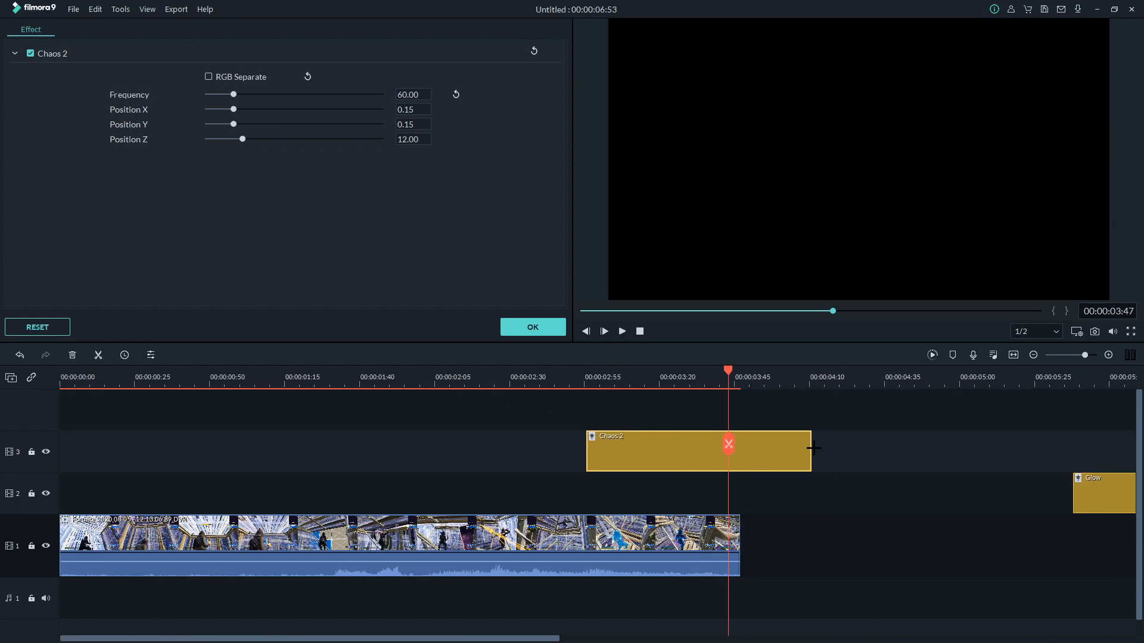
pyautogui.moveTo(812, 448); pyautogui.dragTo(739, 465)
pyautogui.moveTo(1045, 486); pyautogui.dragTo(629, 498)
# - Start the Glow effect one frame after Chaos 2 and trim its end to the end of the gameplay clip
pyautogui.click(578, 374)
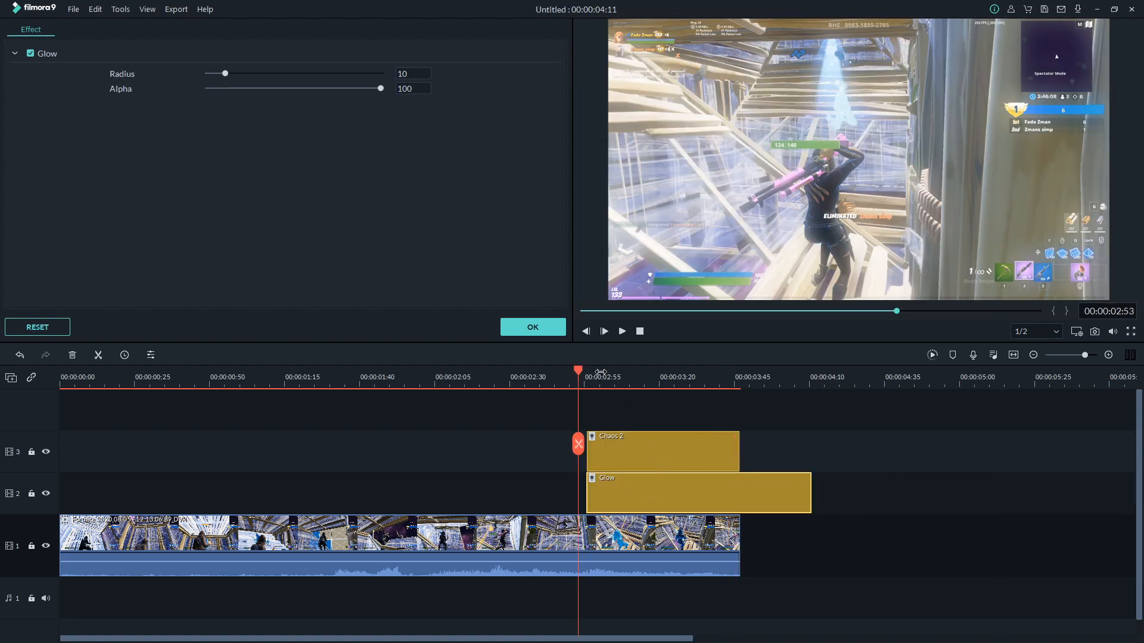
pyautogui.scroll(2, 831, 452)
pyautogui.moveTo(707, 492); pyautogui.dragTo(736, 491)
pyautogui.press('space')
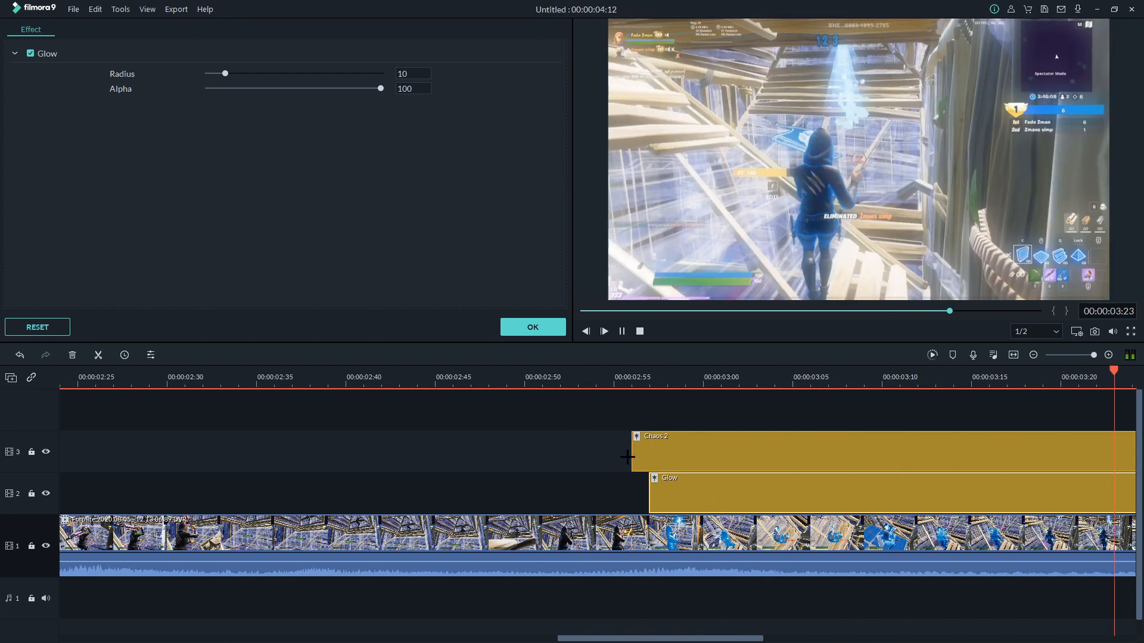
pyautogui.click(436, 372)
pyautogui.press('space')
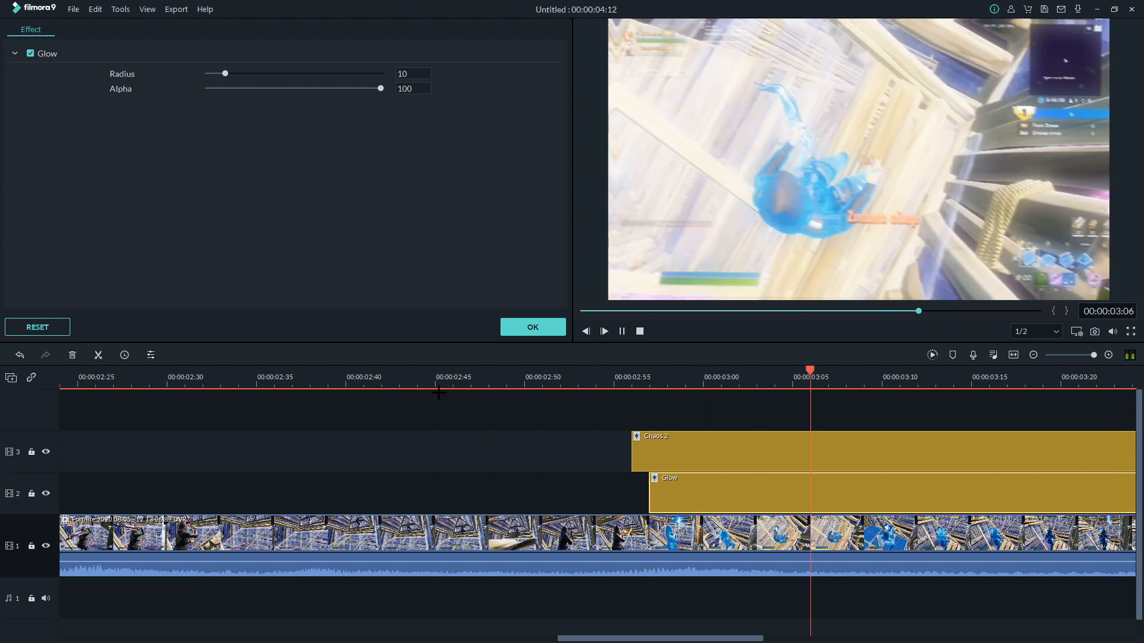
pyautogui.moveTo(718, 378); pyautogui.dragTo(208, 441)
pyautogui.moveTo(781, 493); pyautogui.dragTo(712, 493)
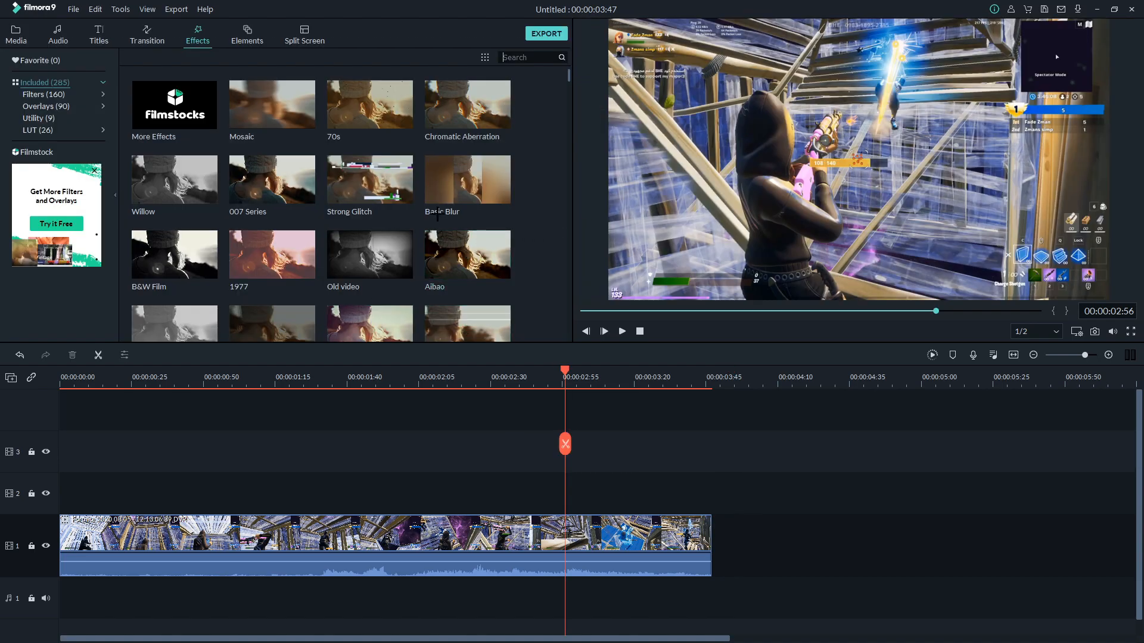
# - Add the Strong Glitch effect to video track 2 above the middle of the gameplay clip and play it back
pyautogui.moveTo(398, 182); pyautogui.dragTo(384, 483)
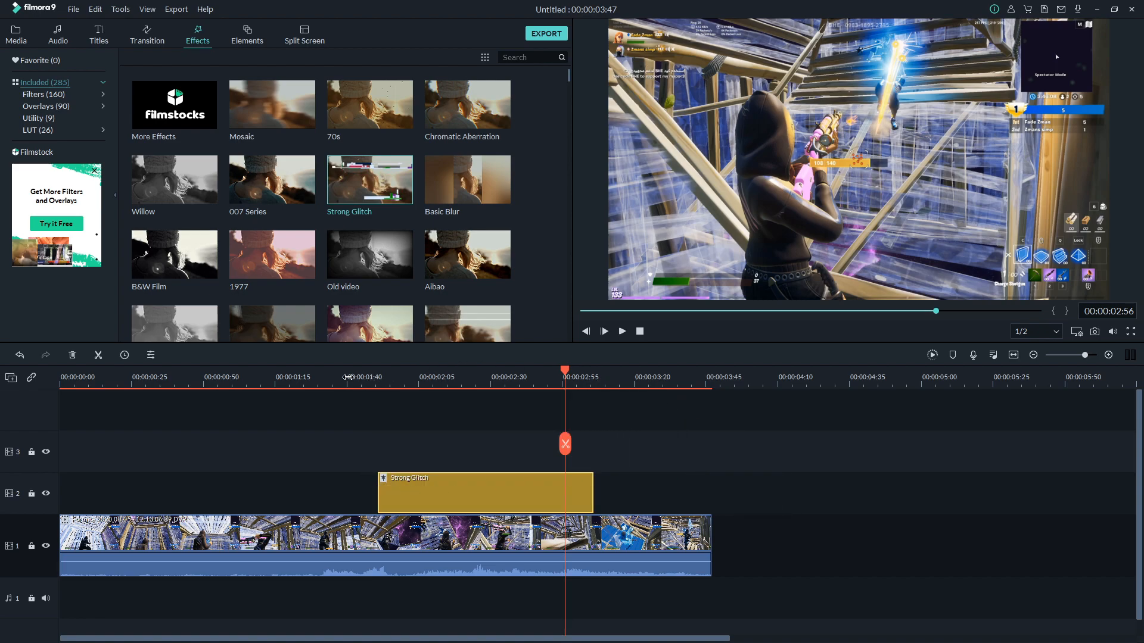
pyautogui.click(351, 377)
pyautogui.press('space')
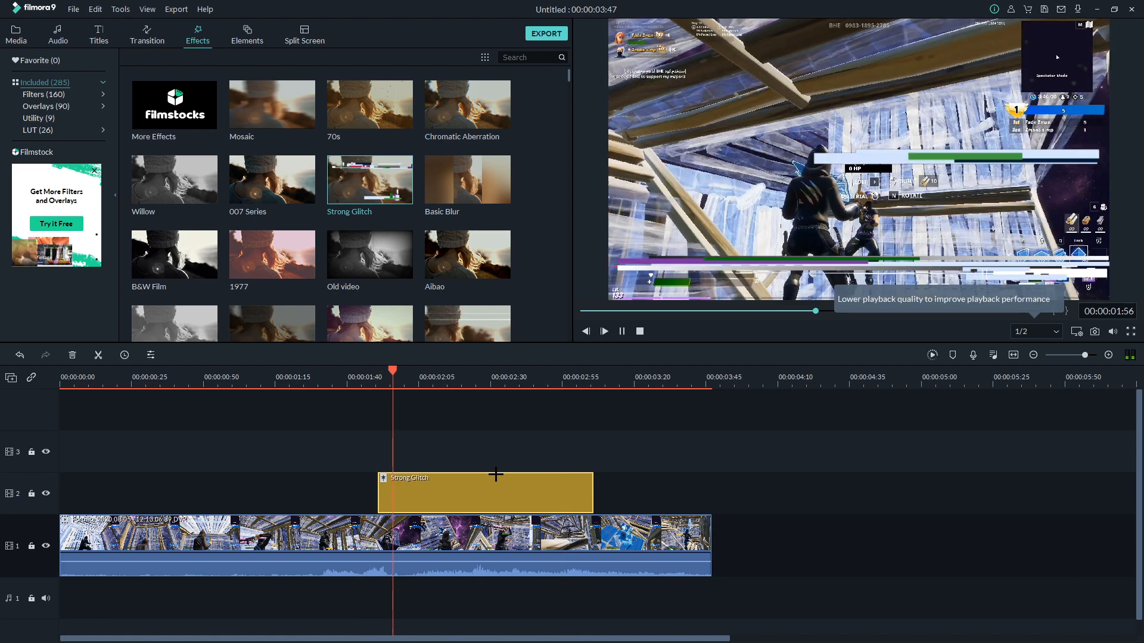
pyautogui.press('space')
pyautogui.press('space')
pyautogui.press('space')
# - Move Strong Glitch to start near the clip's end at about 00:00:03:36 and play back the timeline
pyautogui.moveTo(441, 488); pyautogui.dragTo(728, 505)
pyautogui.press('space')
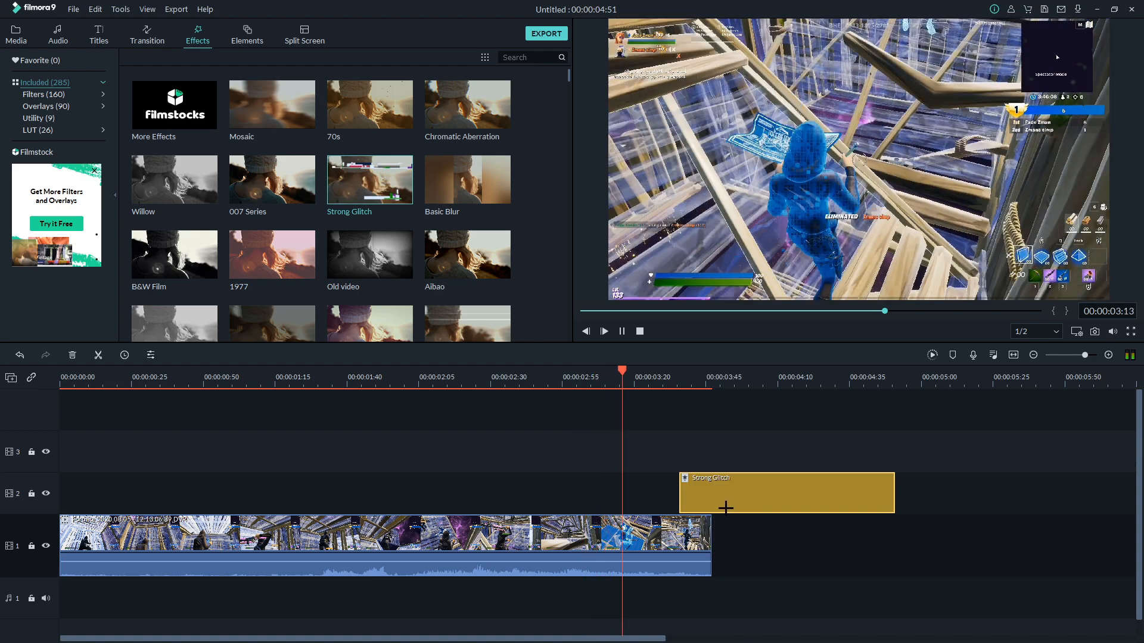
pyautogui.press('space')
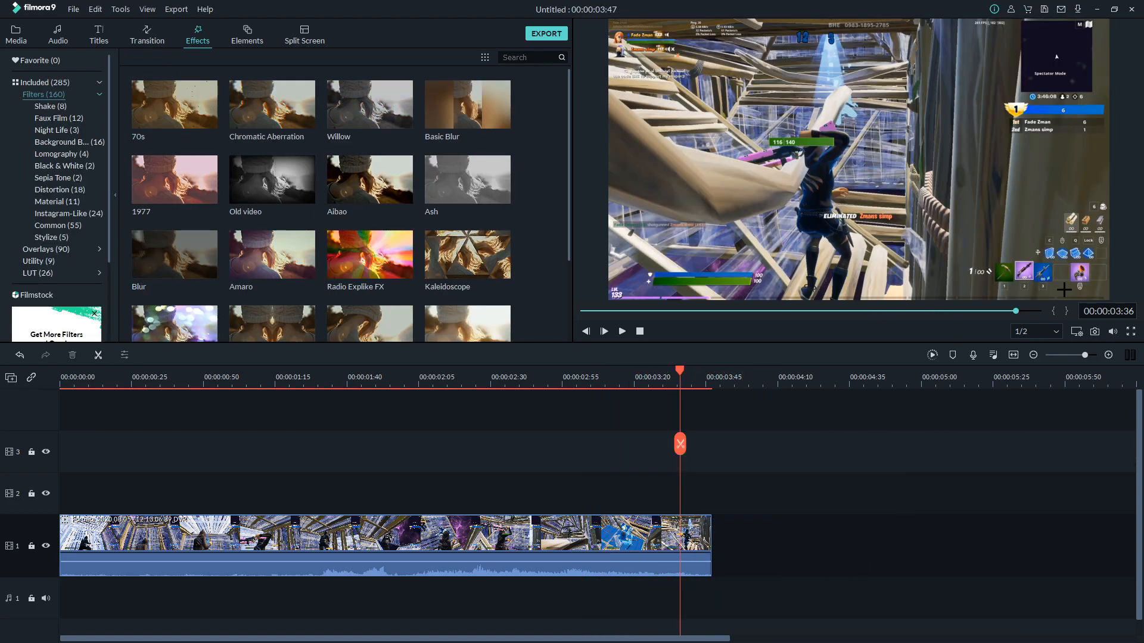
# - Add the Bokeh Paralax filter from the Stylize category to track 2 at about 00:00:02:50 and preview it
pyautogui.click(75, 236)
pyautogui.click(311, 119)
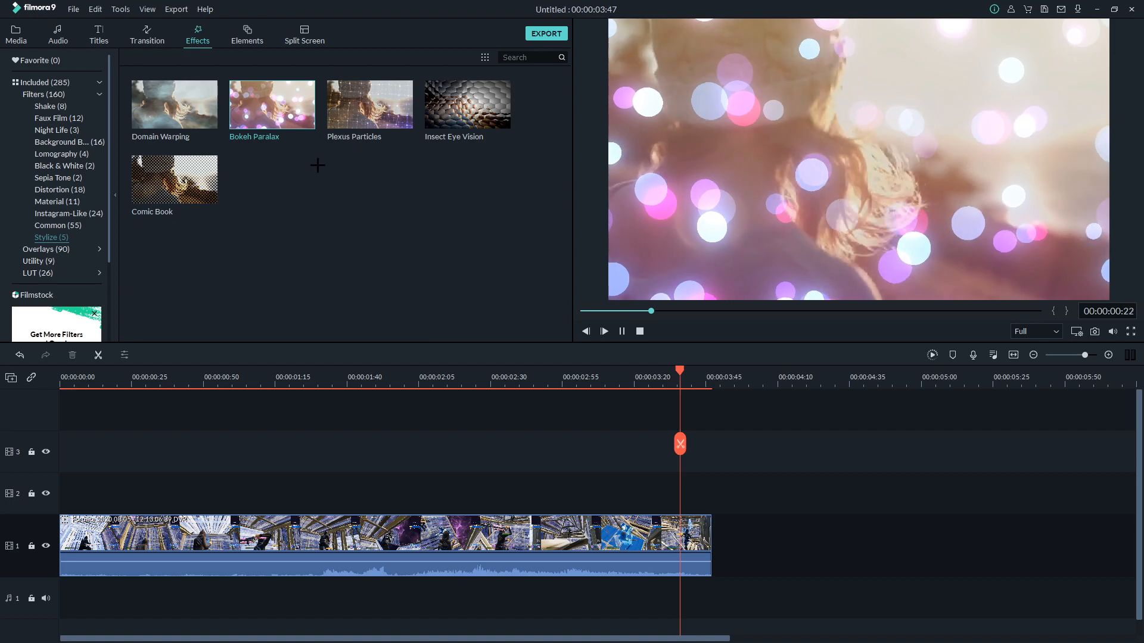
pyautogui.moveTo(298, 110); pyautogui.dragTo(540, 477)
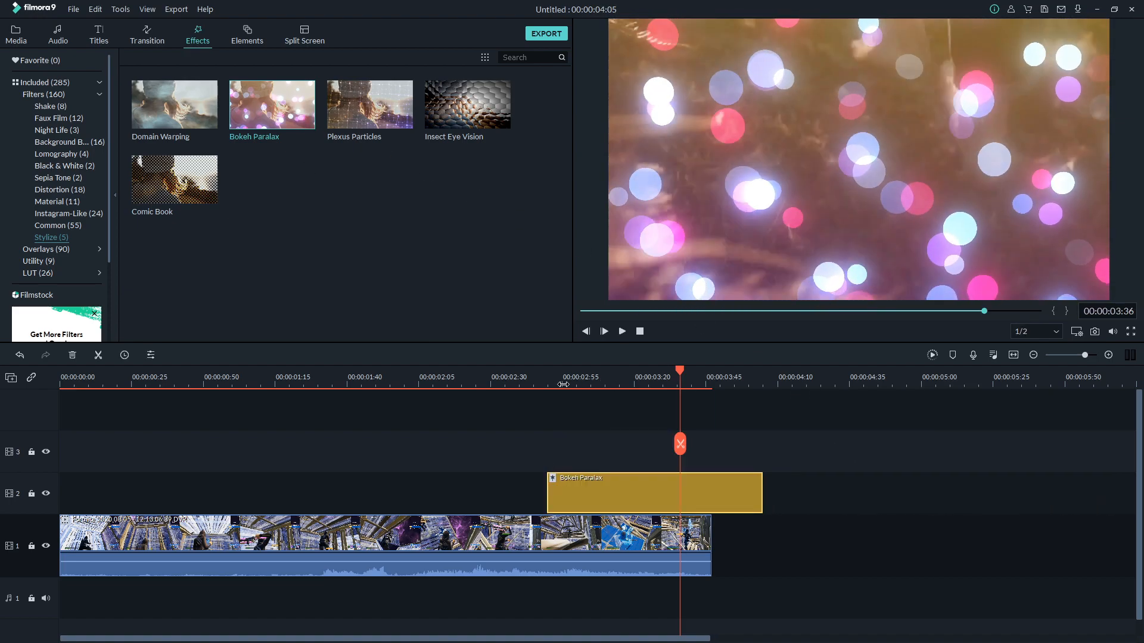
pyautogui.click(533, 378)
pyautogui.moveTo(533, 377); pyautogui.dragTo(546, 397)
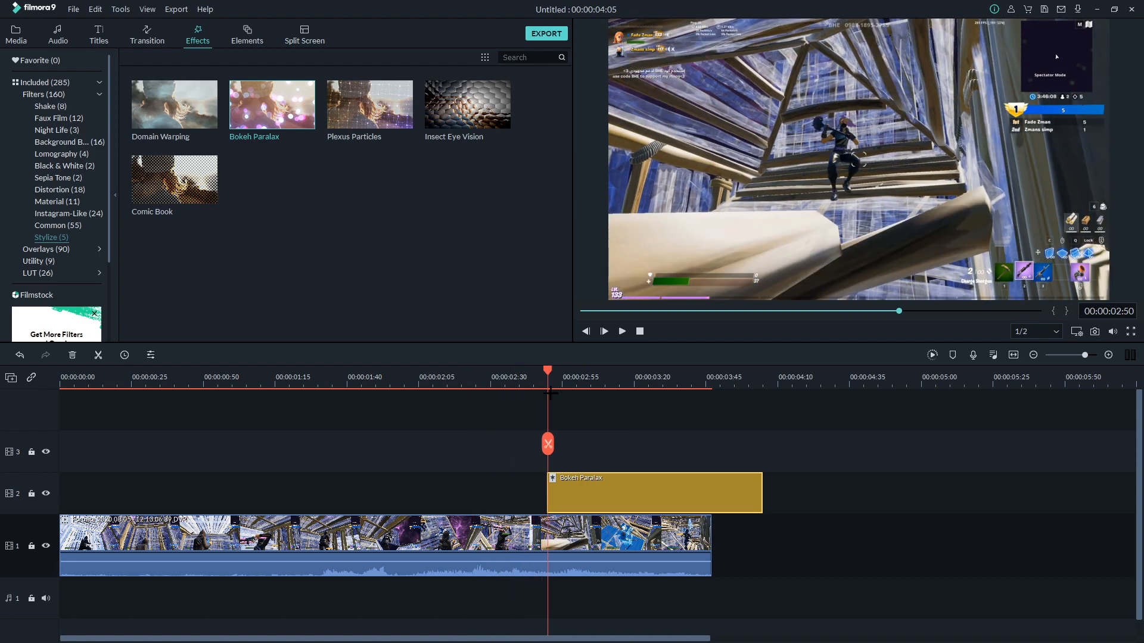
pyautogui.press('space')
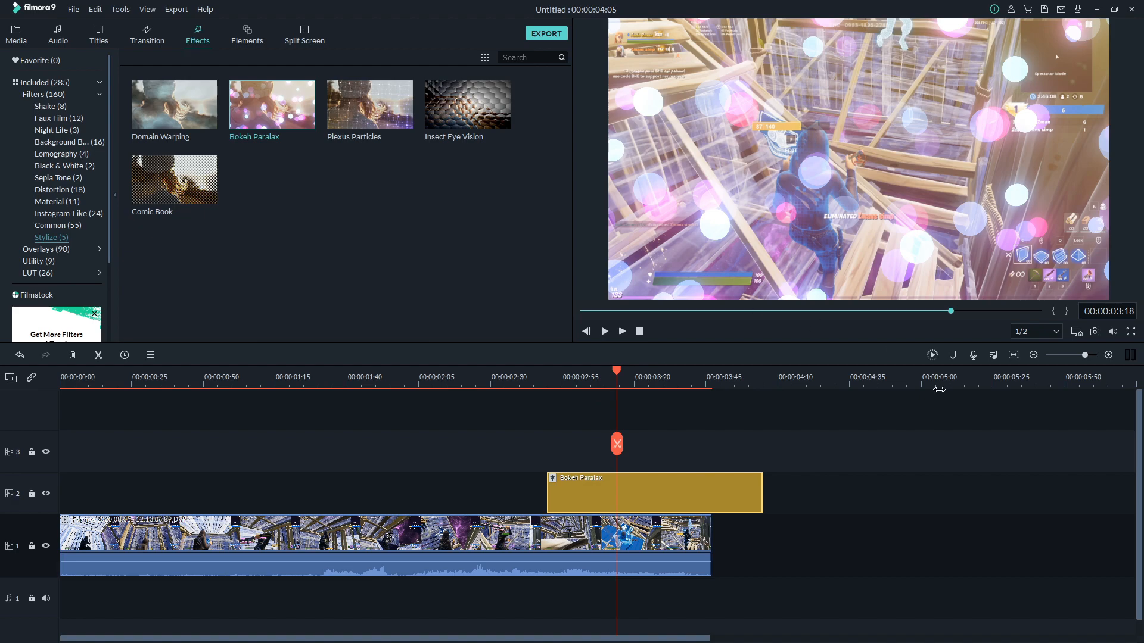
# - Try Bokeh Paralax starting at 00:00:03:02 on the timeline and delete it after playback
pyautogui.moveTo(623, 505); pyautogui.dragTo(658, 503)
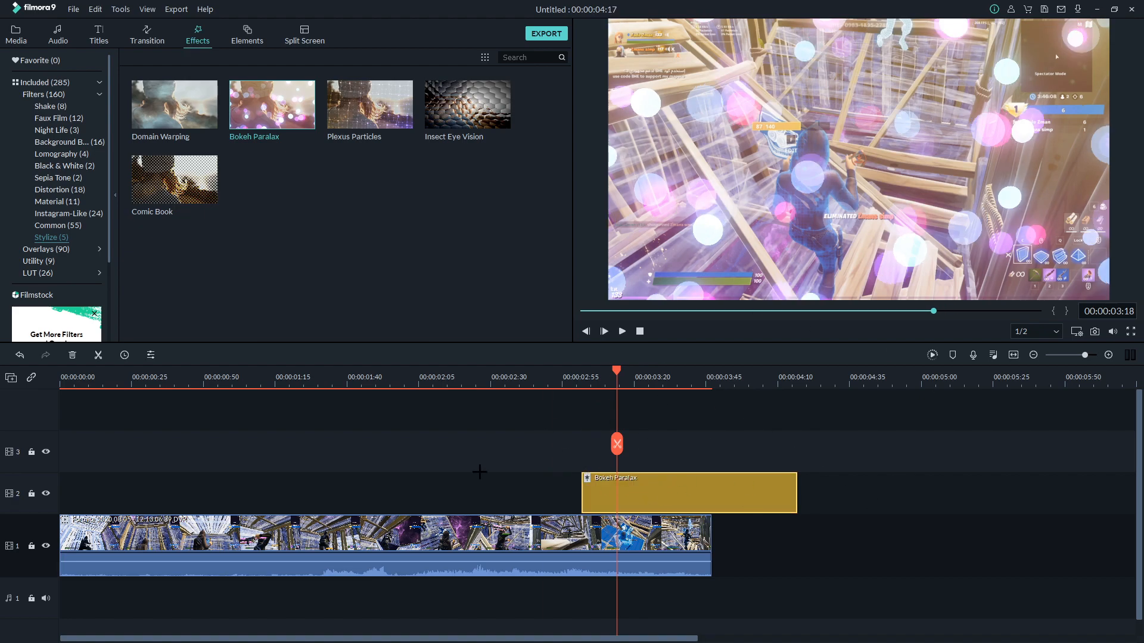
pyautogui.click(557, 387)
pyautogui.press('space')
pyautogui.press('space')
pyautogui.click(564, 383)
pyautogui.press('space')
pyautogui.press('space')
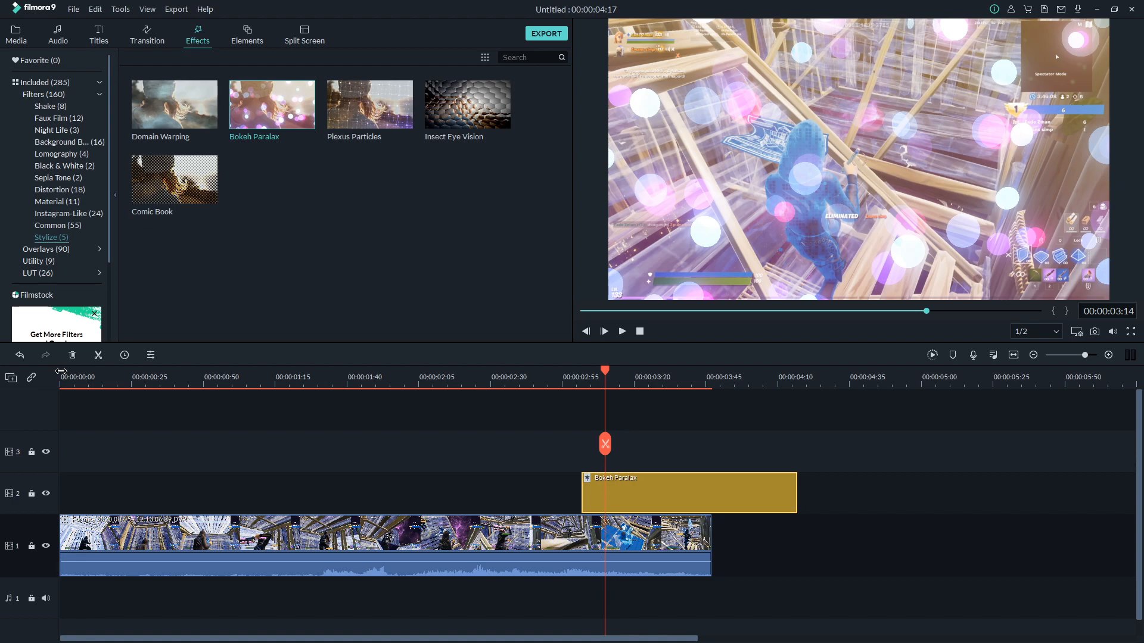
pyautogui.click(72, 355)
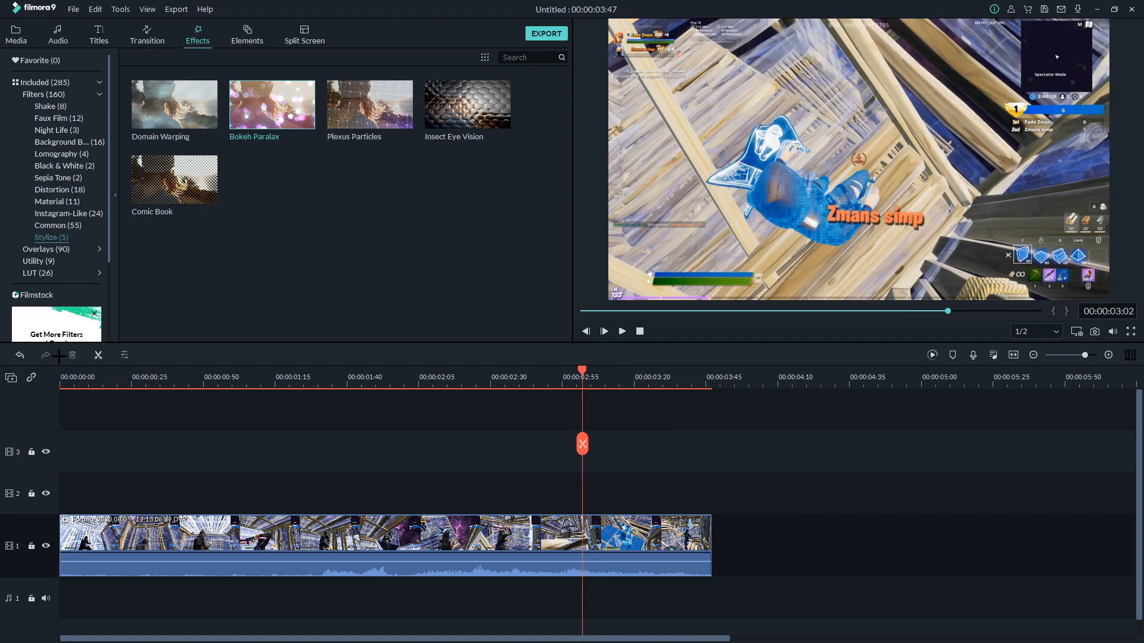
# - Add the Chromatic Aberration effect starting at 00:00:03:02 and place it on video track 3
pyautogui.click(45, 82)
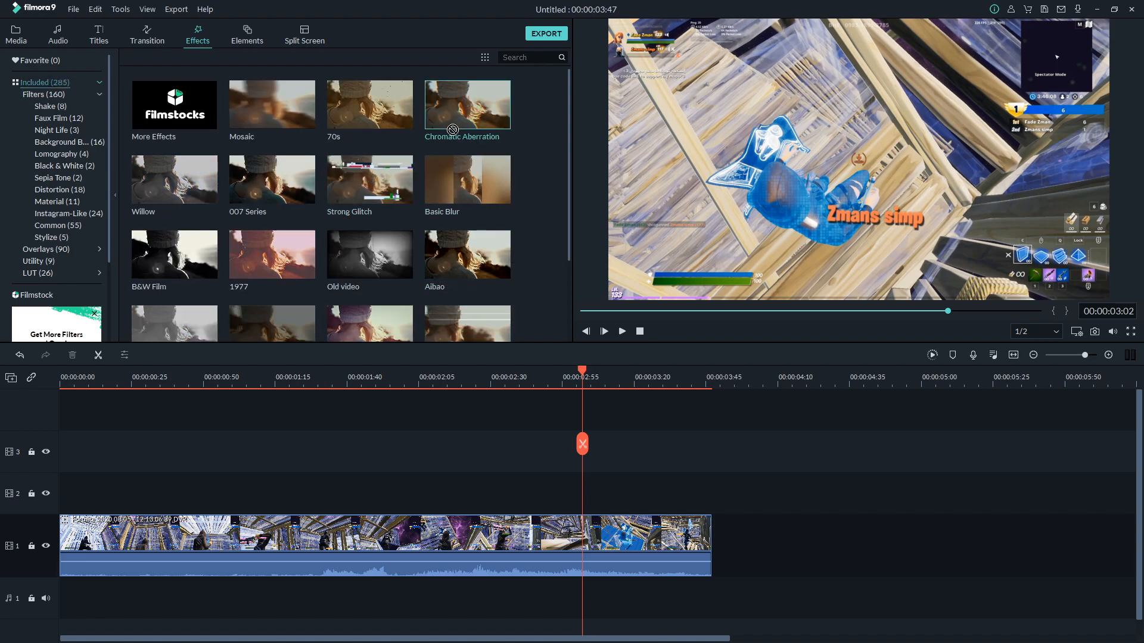
pyautogui.moveTo(448, 116); pyautogui.dragTo(595, 507)
pyautogui.moveTo(574, 379); pyautogui.dragTo(667, 379)
pyautogui.moveTo(660, 506); pyautogui.dragTo(665, 457)
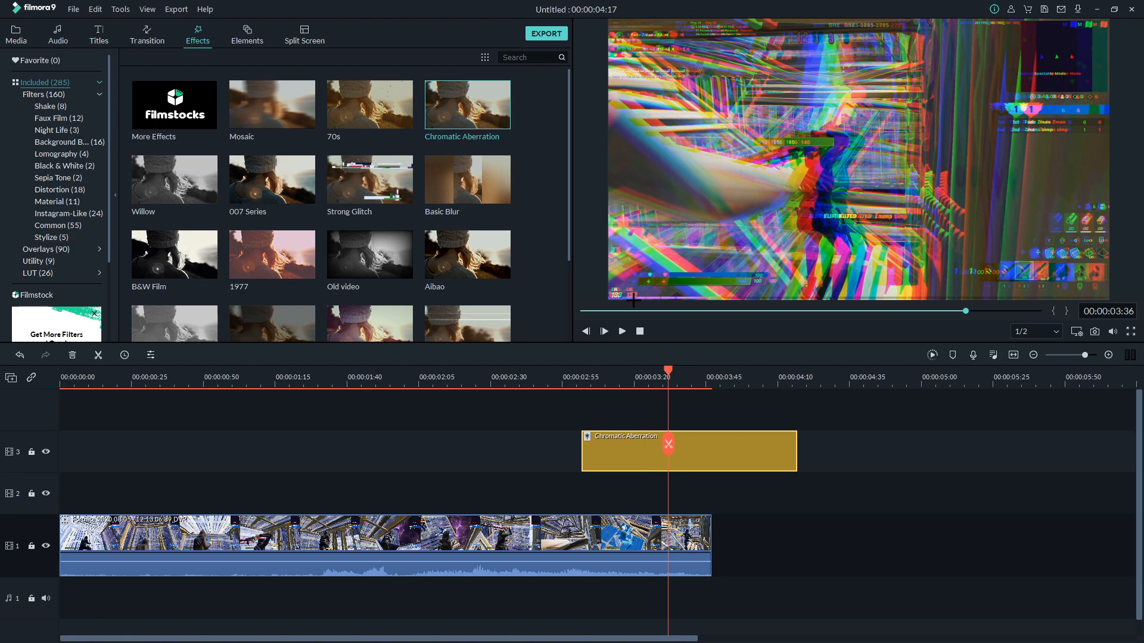
# - Play back the clip with the Chromatic Aberration effect and delete the effect from the timeline
pyautogui.click(564, 383)
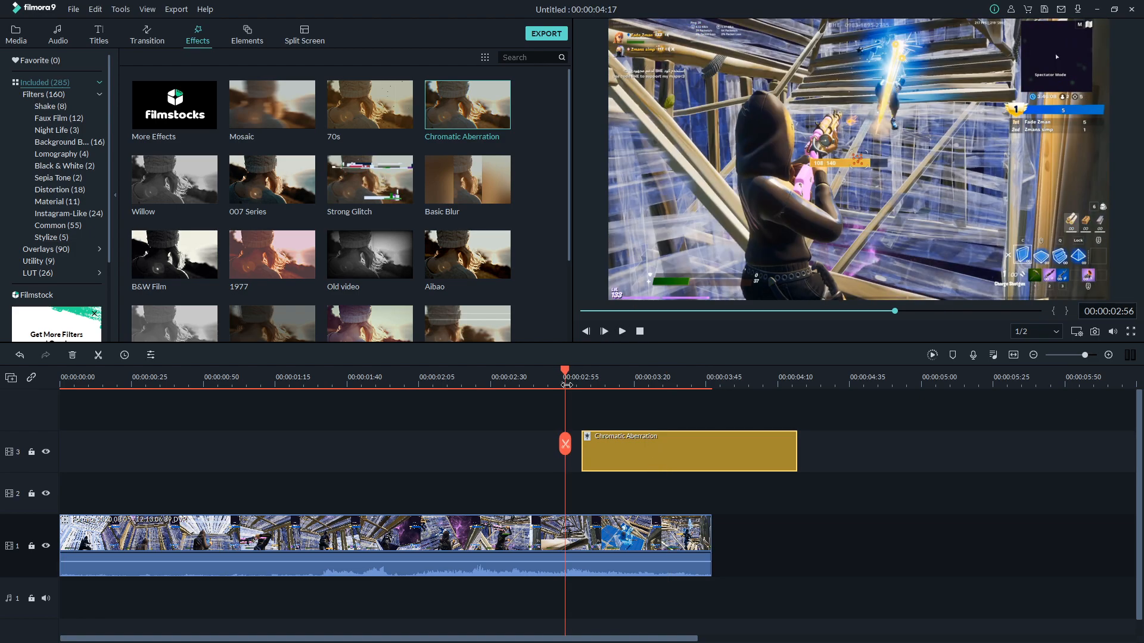
pyautogui.press('space')
pyautogui.press('space')
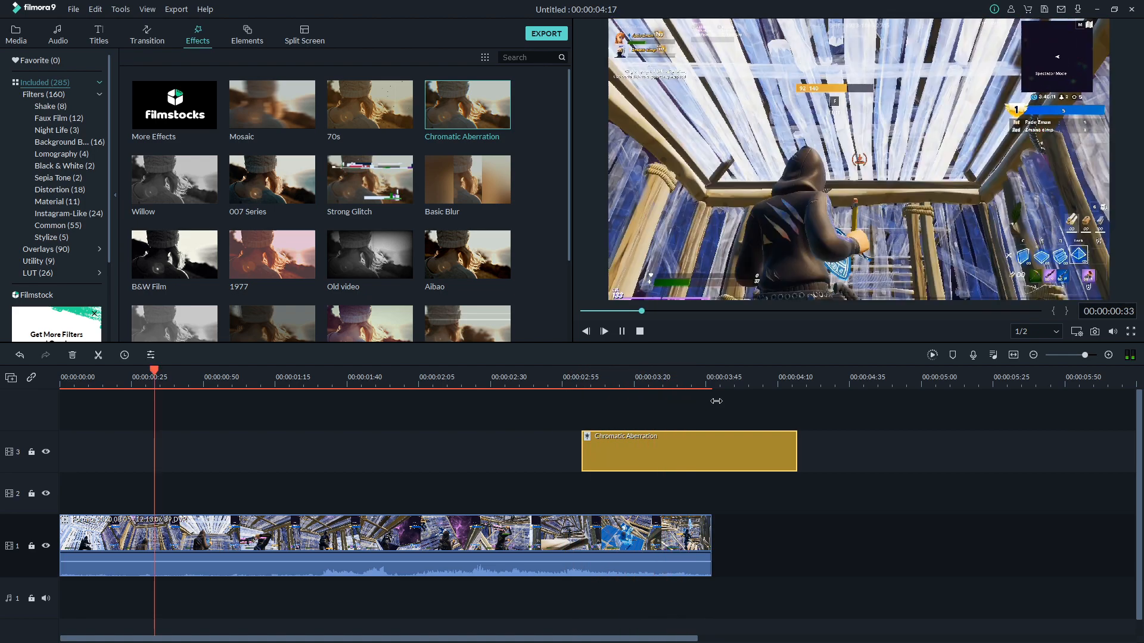
pyautogui.press('space')
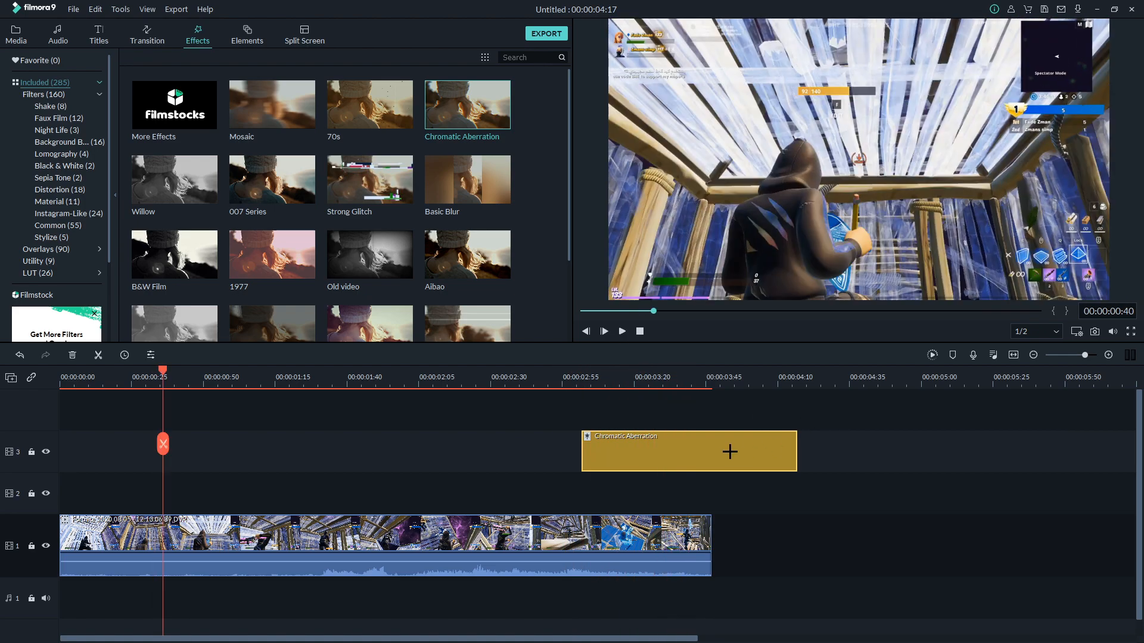
pyautogui.click(75, 354)
# - Preview the favorite transitions Mosaic, Cross Zoom and Warp 7
pyautogui.scroll(-5, 453, 158)
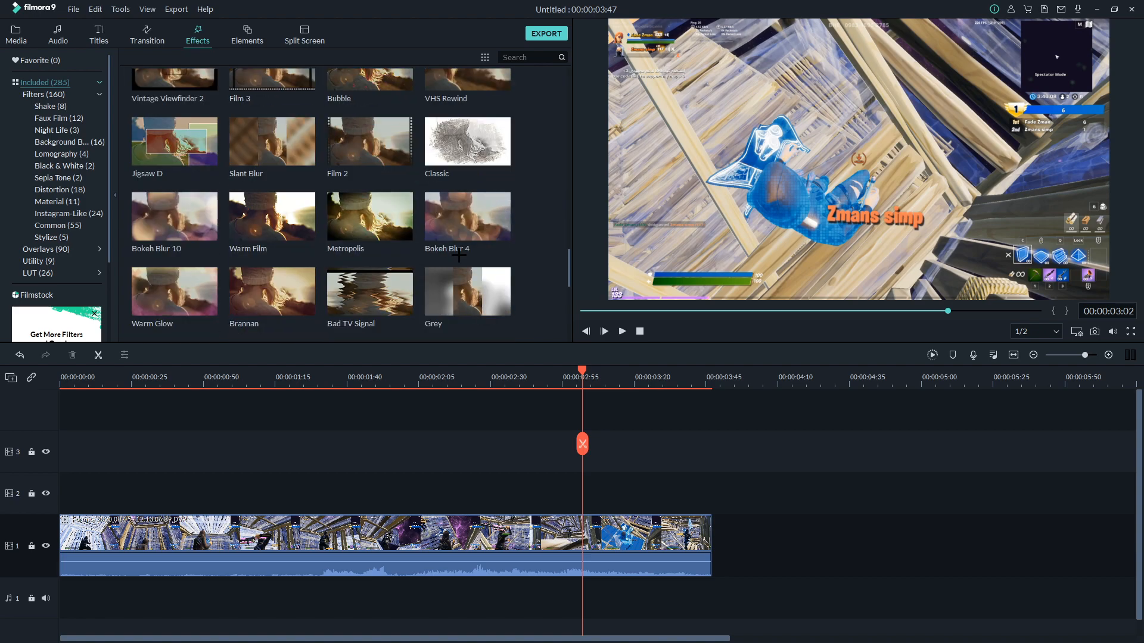
pyautogui.click(147, 34)
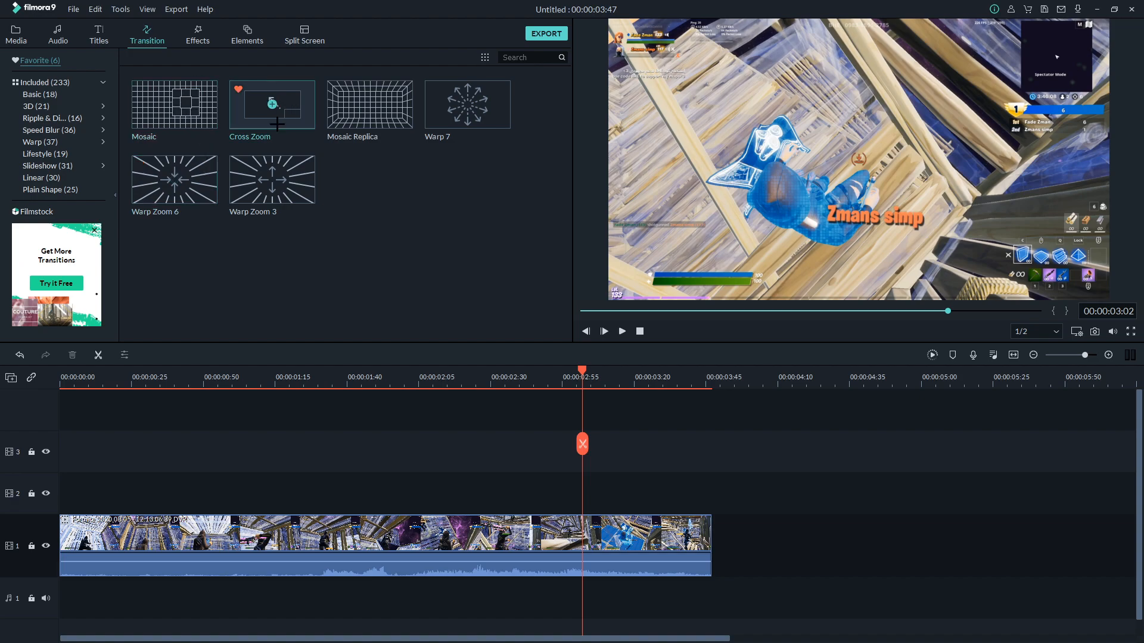
pyautogui.doubleClick(196, 123)
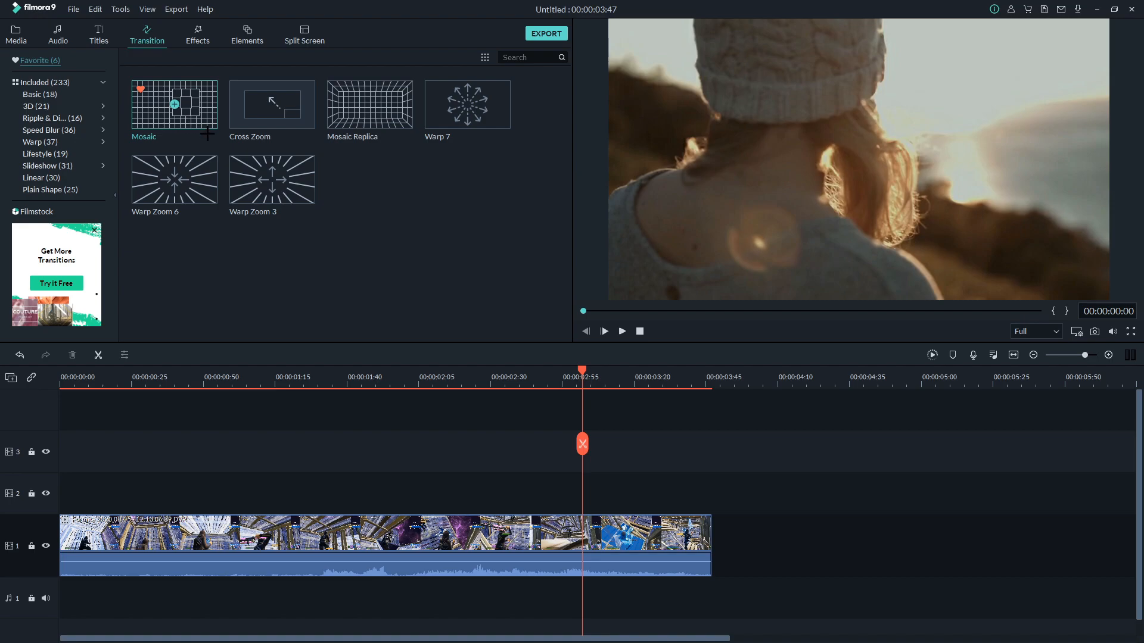
pyautogui.click(199, 127)
pyautogui.click(259, 121)
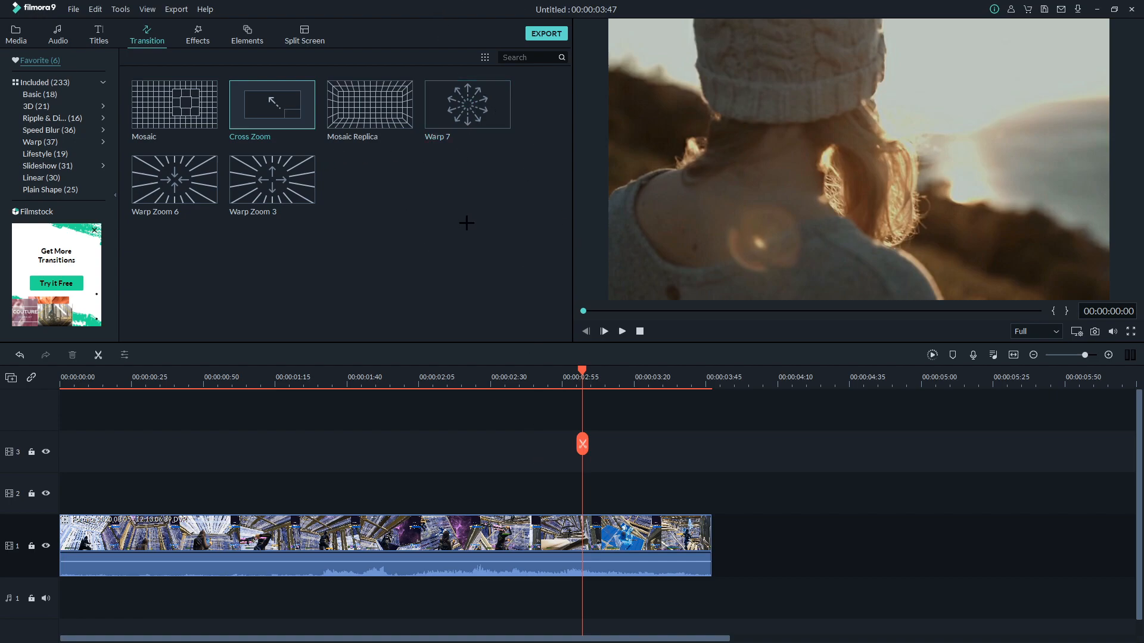
pyautogui.click(468, 106)
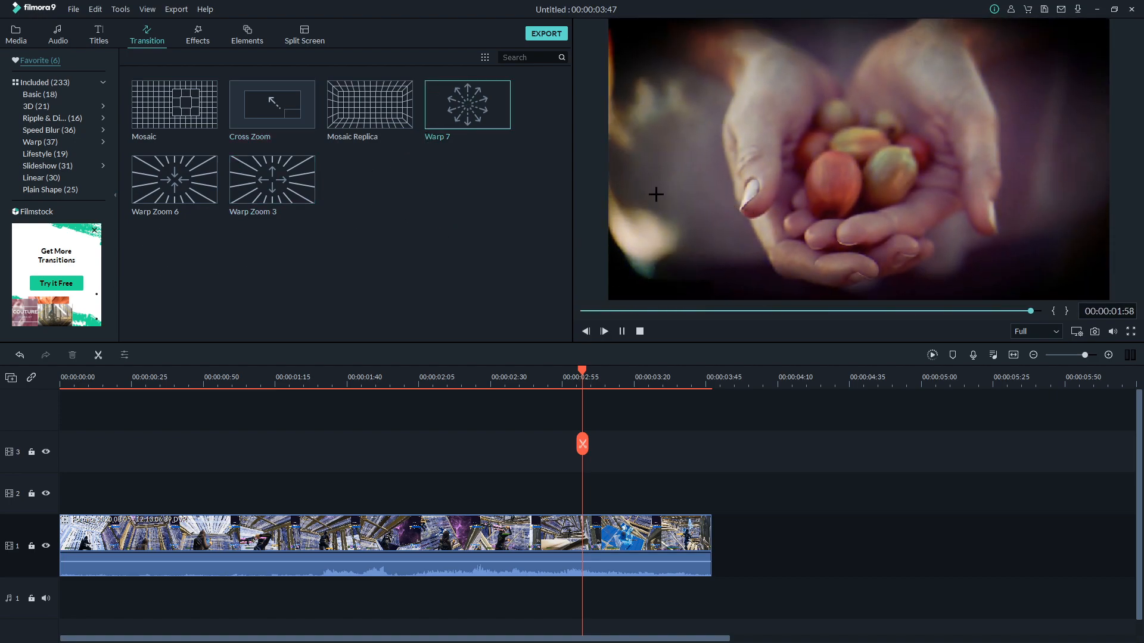
# - Preview the favorite transitions Mosaic Replica, Warp Zoom 6 and Warp Zoom 3
pyautogui.click(394, 122)
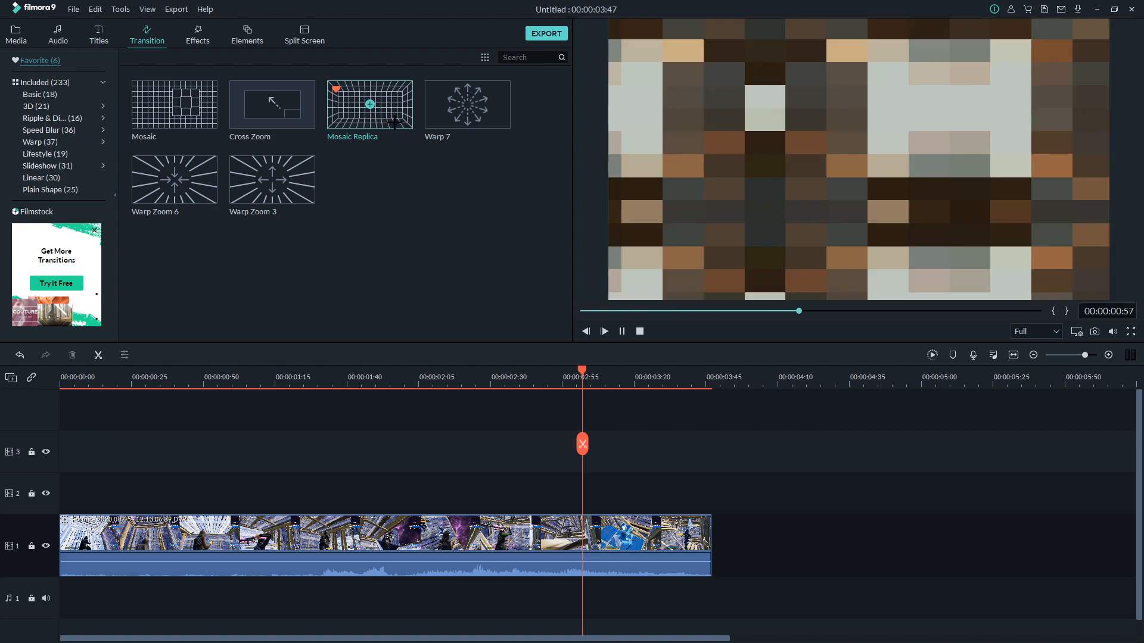
pyautogui.click(200, 200)
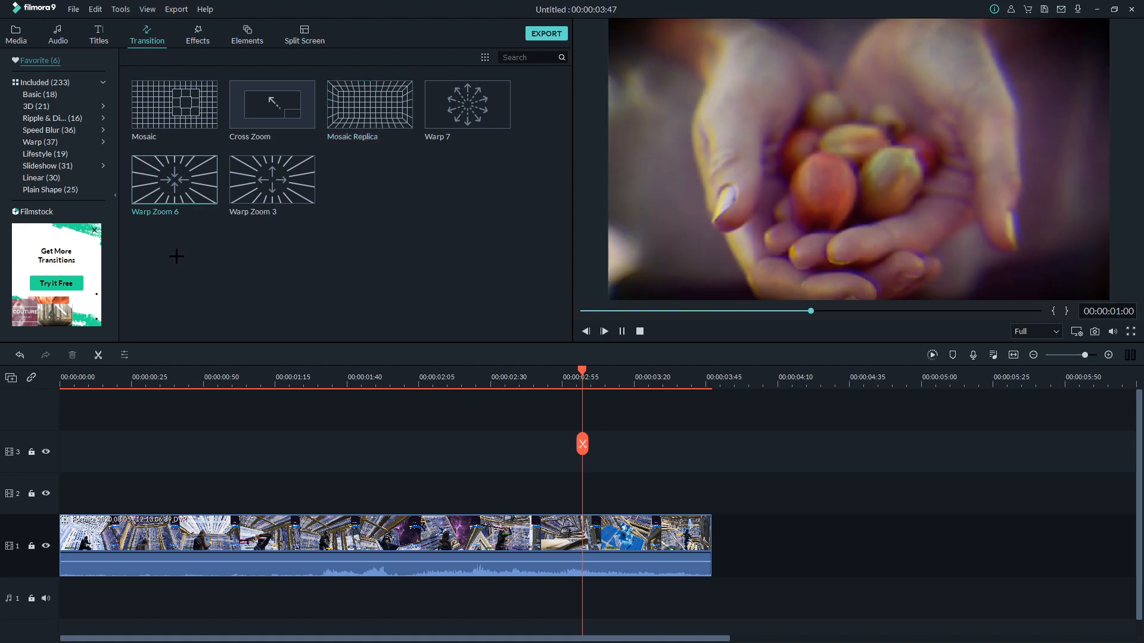
pyautogui.click(238, 199)
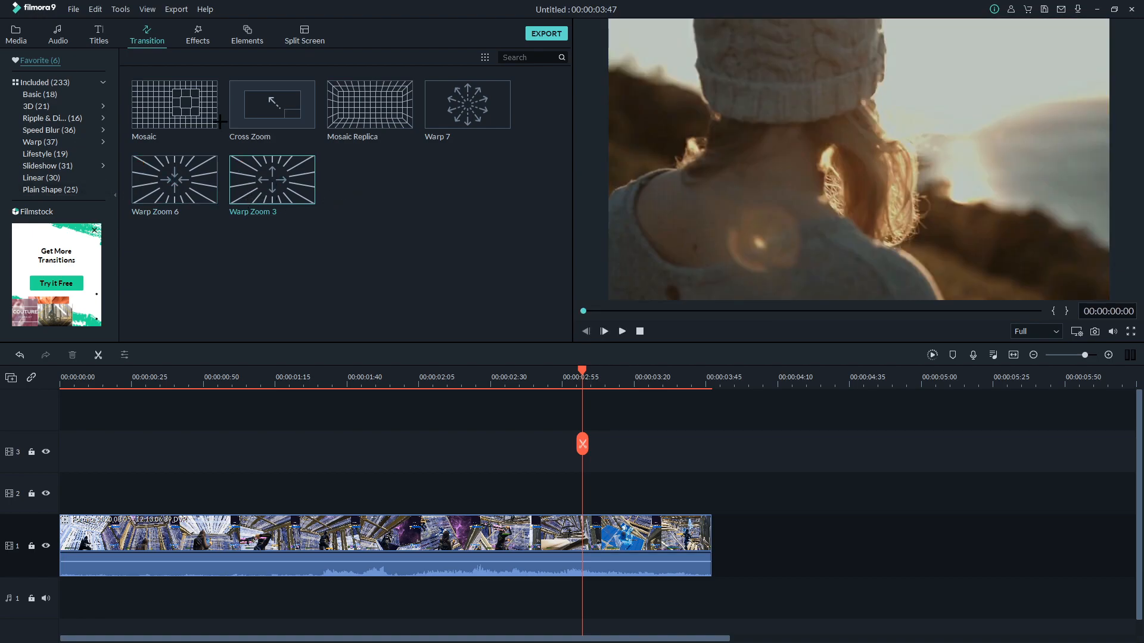
# - Find the Mild effect, place it on video track 2 starting at 00:00:02:36, and trim its end to match the gameplay clip
pyautogui.click(198, 35)
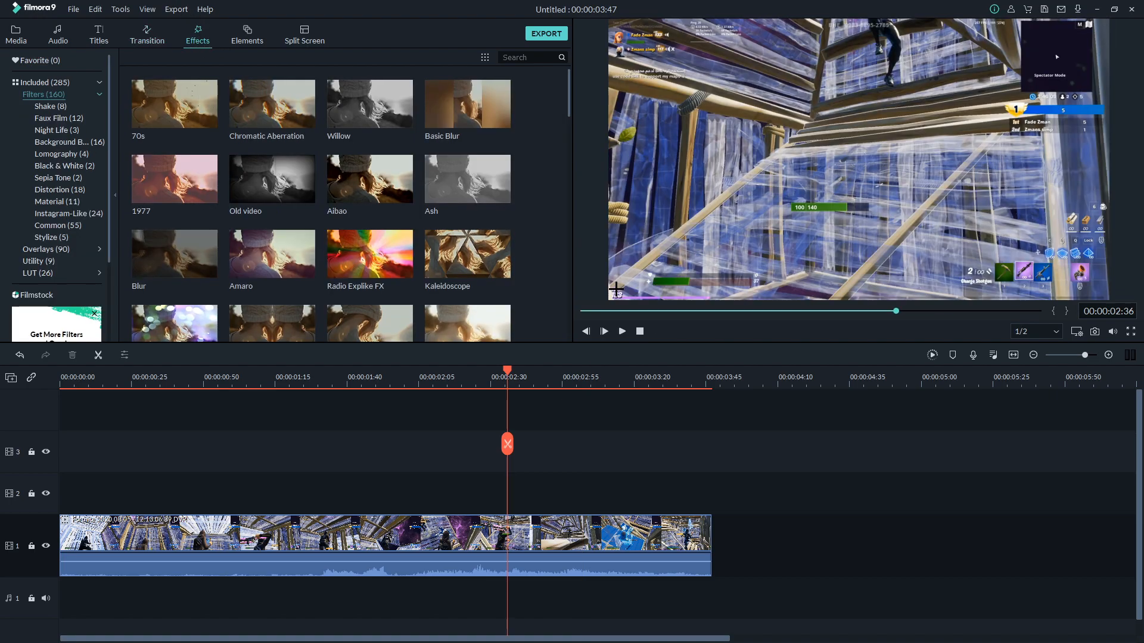
pyautogui.click(525, 57)
pyautogui.write('mild')
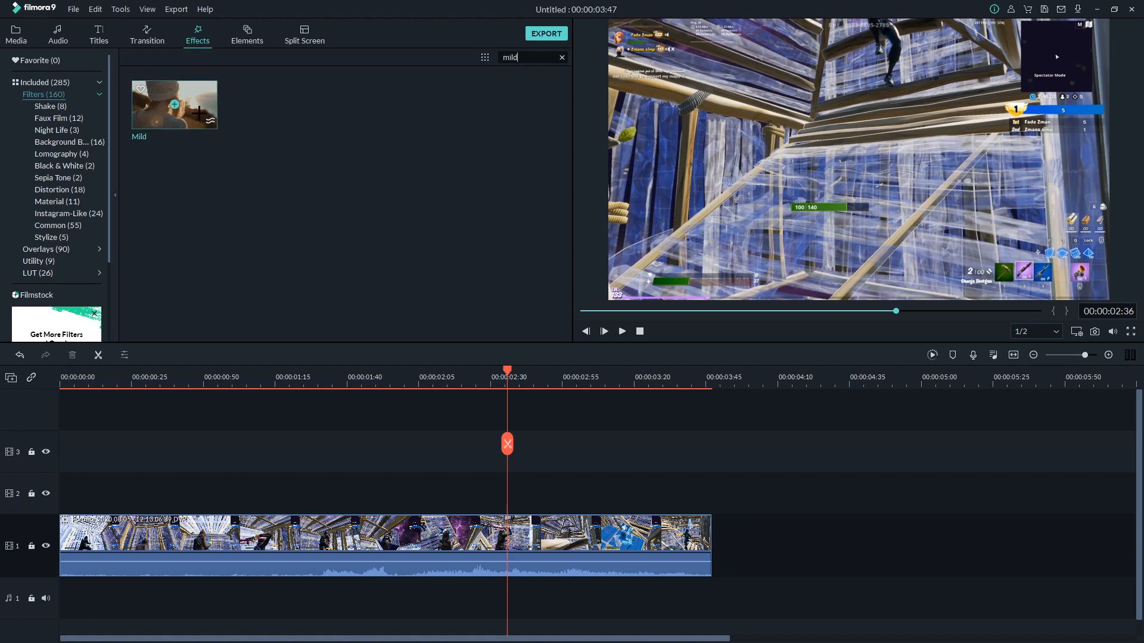
pyautogui.moveTo(201, 113); pyautogui.dragTo(511, 492)
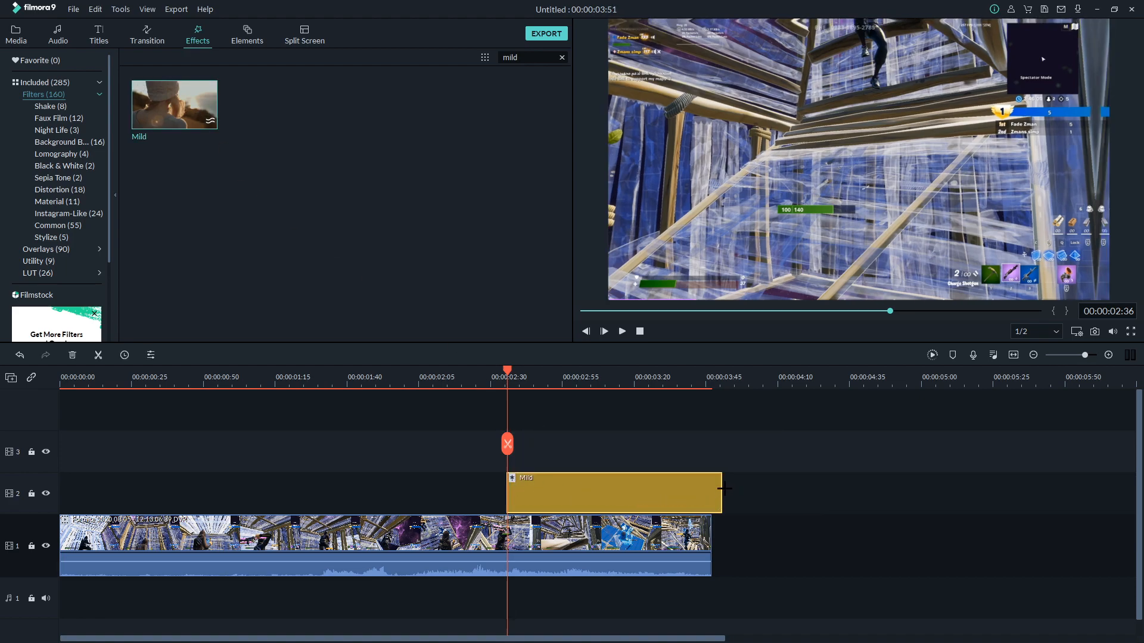
pyautogui.moveTo(724, 488); pyautogui.dragTo(711, 492)
# - Turn off Motion Blur and RGB Separate in the Mild effect's settings
pyautogui.doubleClick(690, 492)
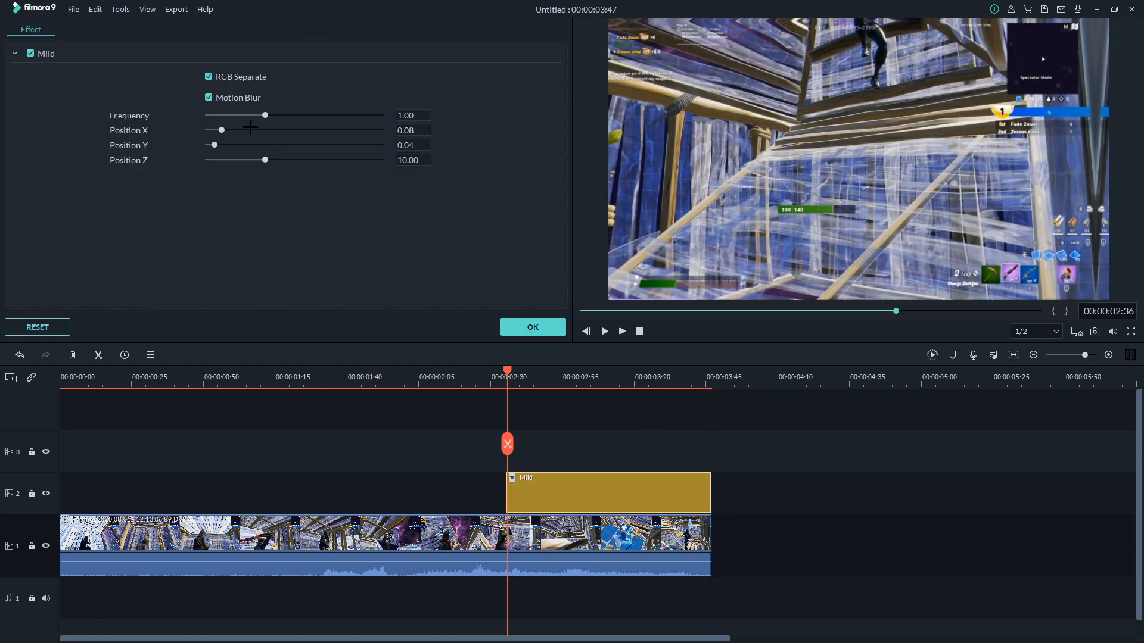
pyautogui.click(208, 97)
pyautogui.click(208, 77)
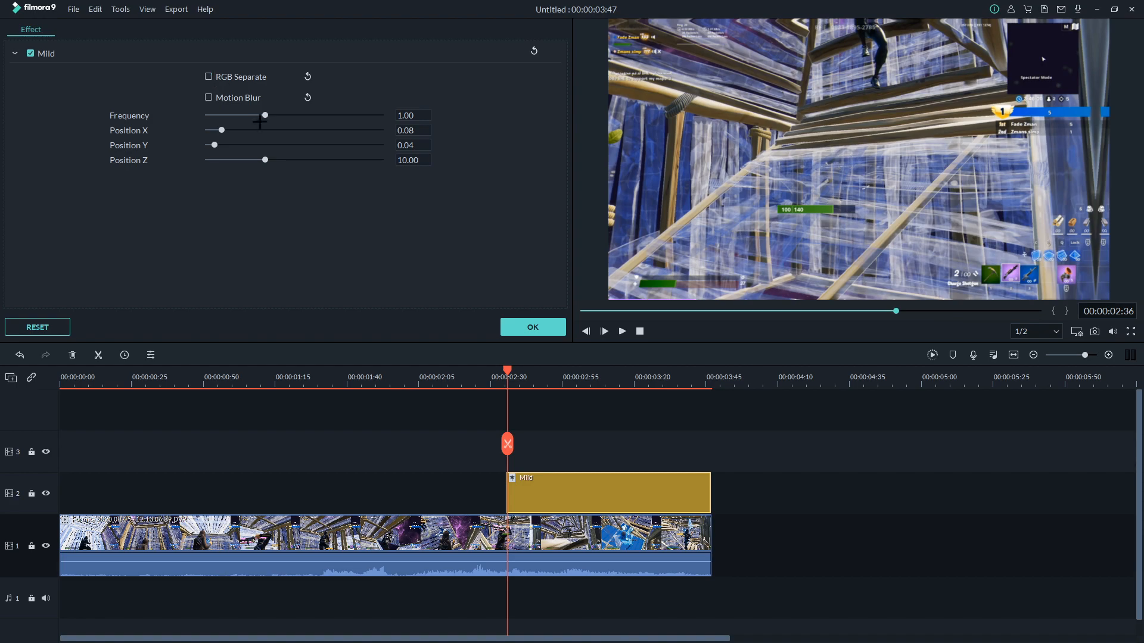
# - Play back the section of the clip covered by the Mild effect twice
pyautogui.press('space')
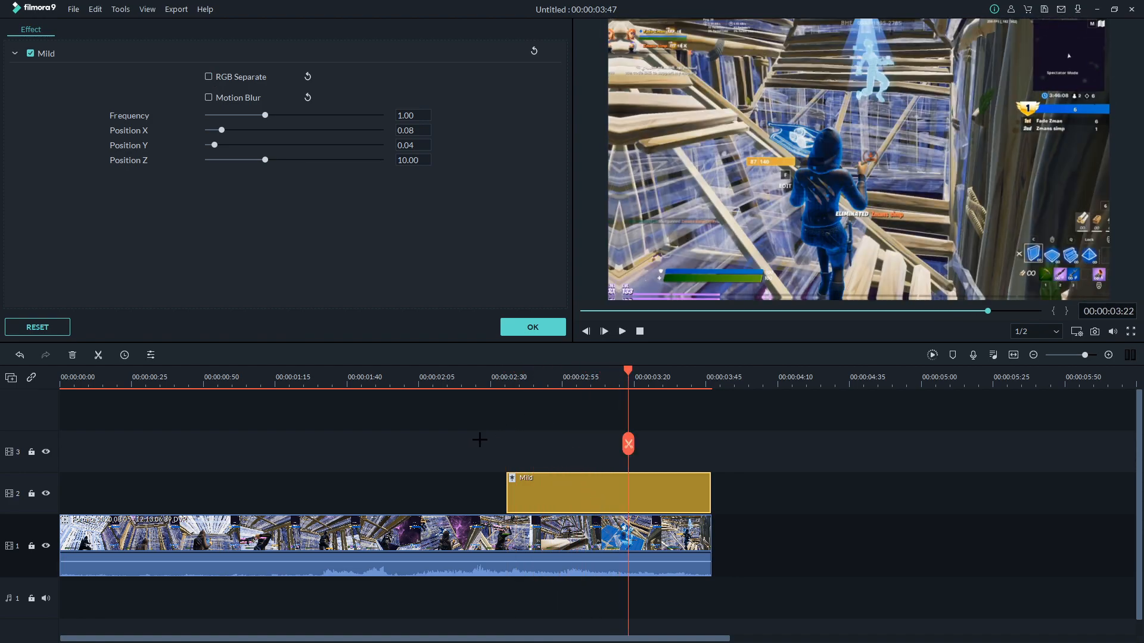
pyautogui.click(502, 380)
pyautogui.press('space')
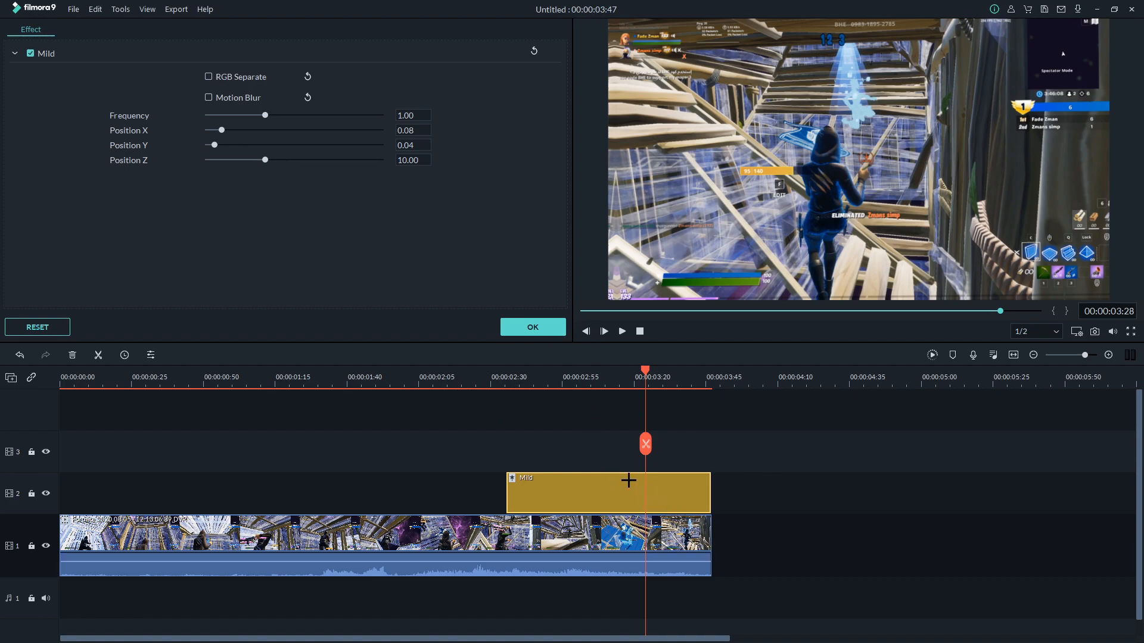
# - Shift the Mild effect later on video track 2 so it ends at 00:00:04:00, and play back from 00:00:02:42
pyautogui.moveTo(569, 500); pyautogui.dragTo(606, 500)
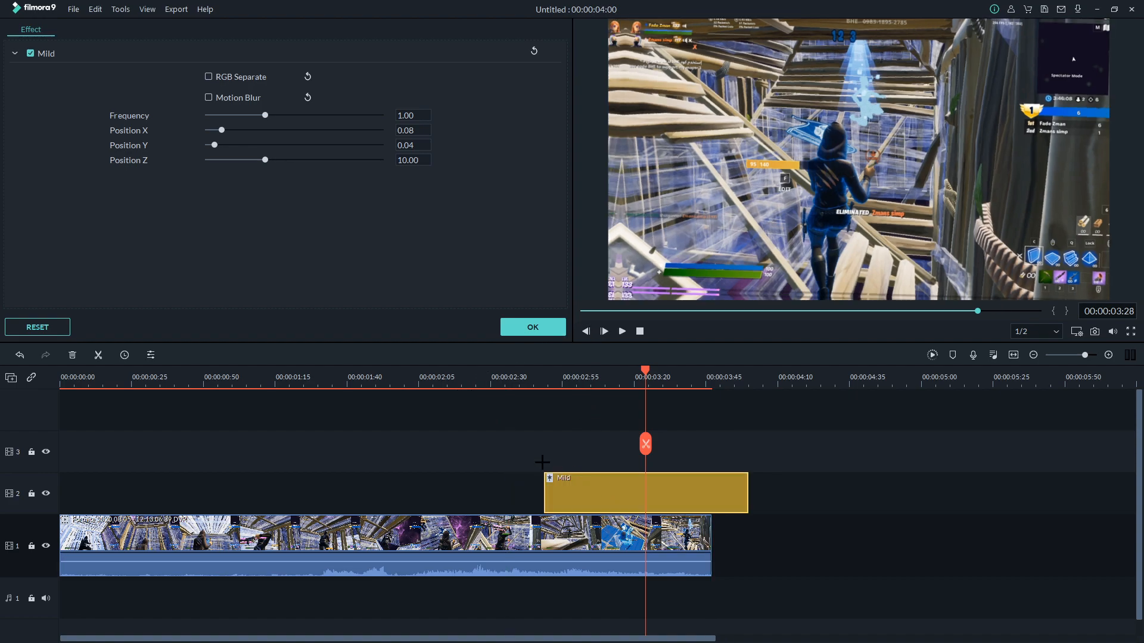
pyautogui.click(525, 377)
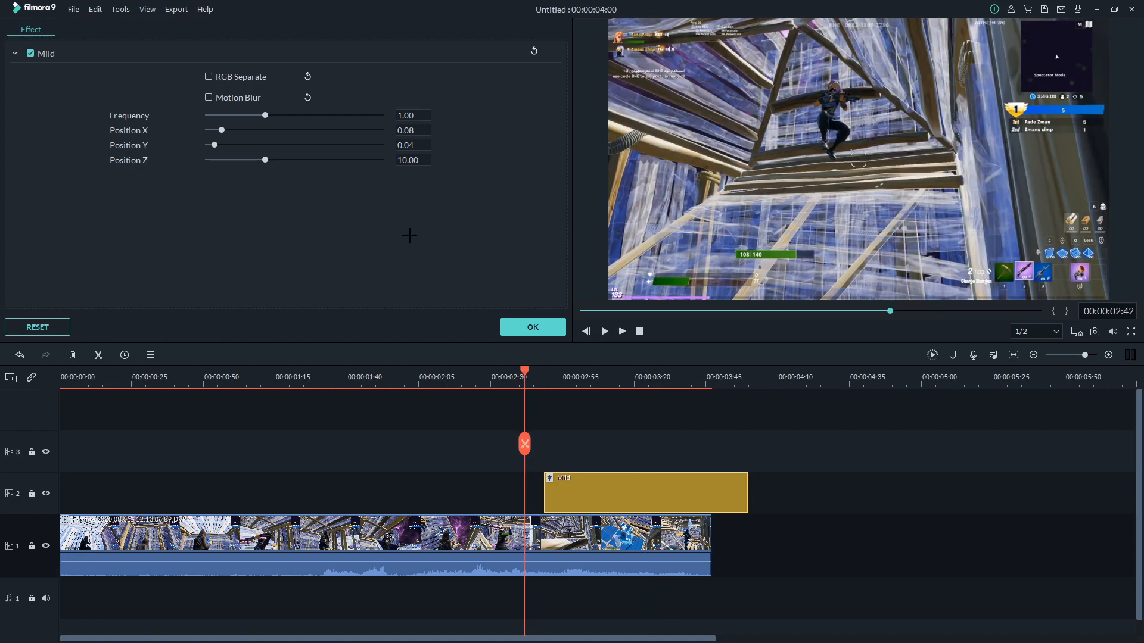
pyautogui.press('space')
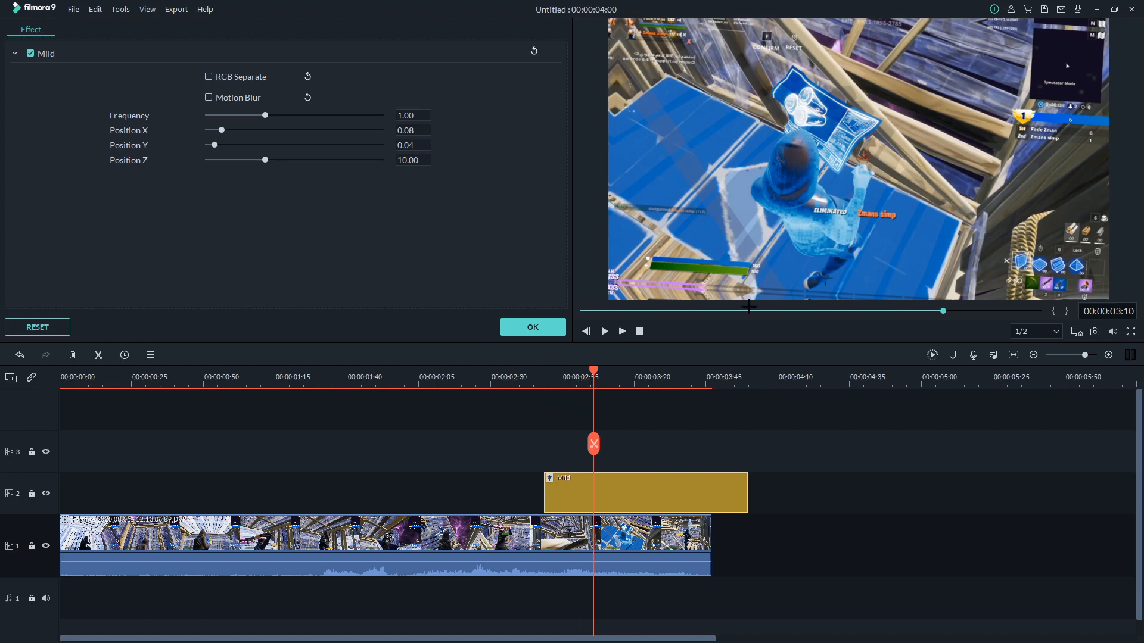
# - Check the frame at 00:00:03:32 and replay the clip with the repositioned Mild effect
pyautogui.click(656, 376)
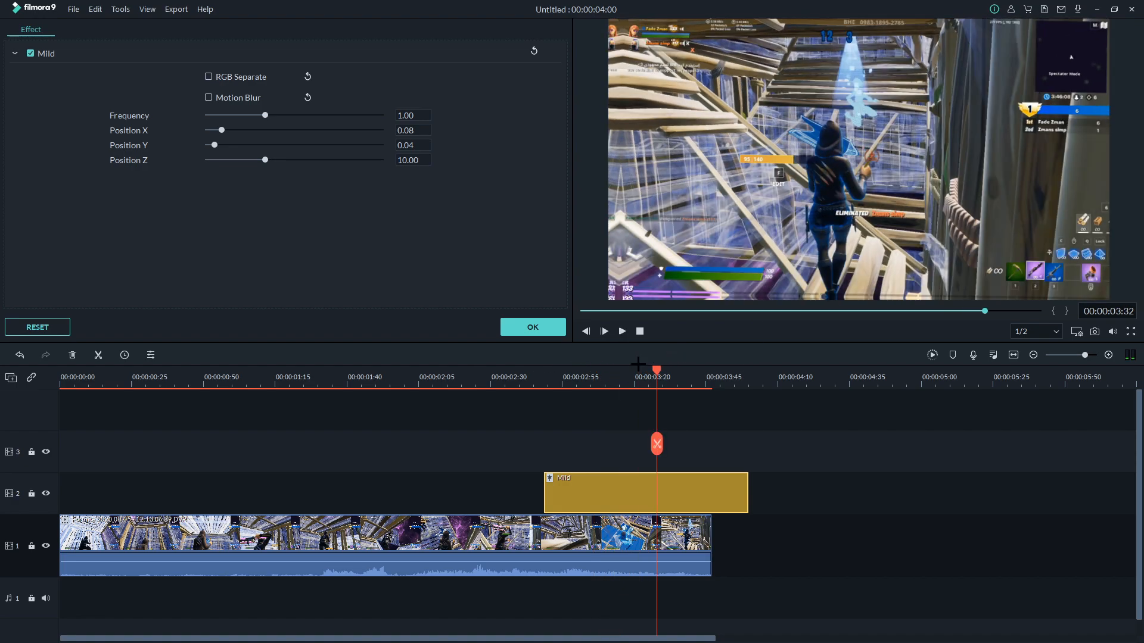
pyautogui.click(494, 384)
pyautogui.press('space')
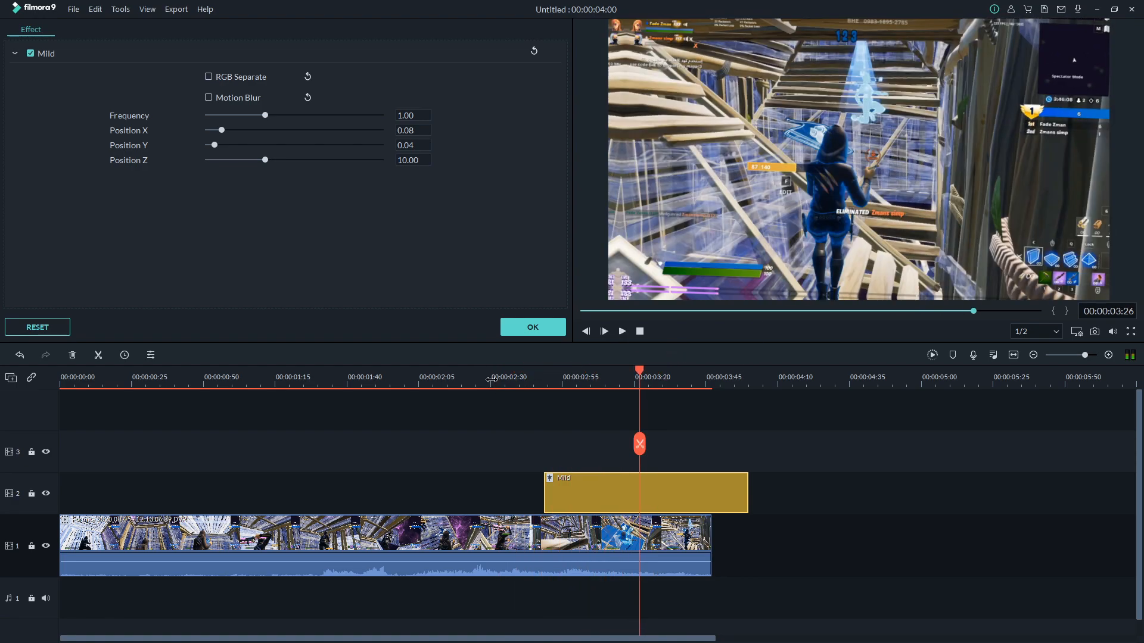
pyautogui.press('space')
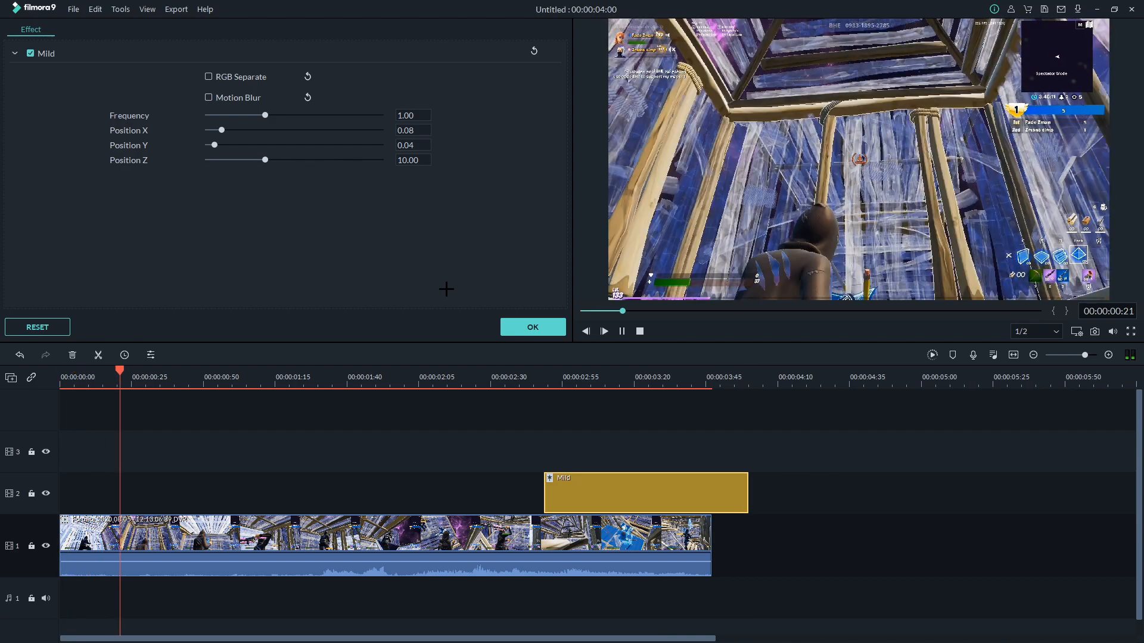